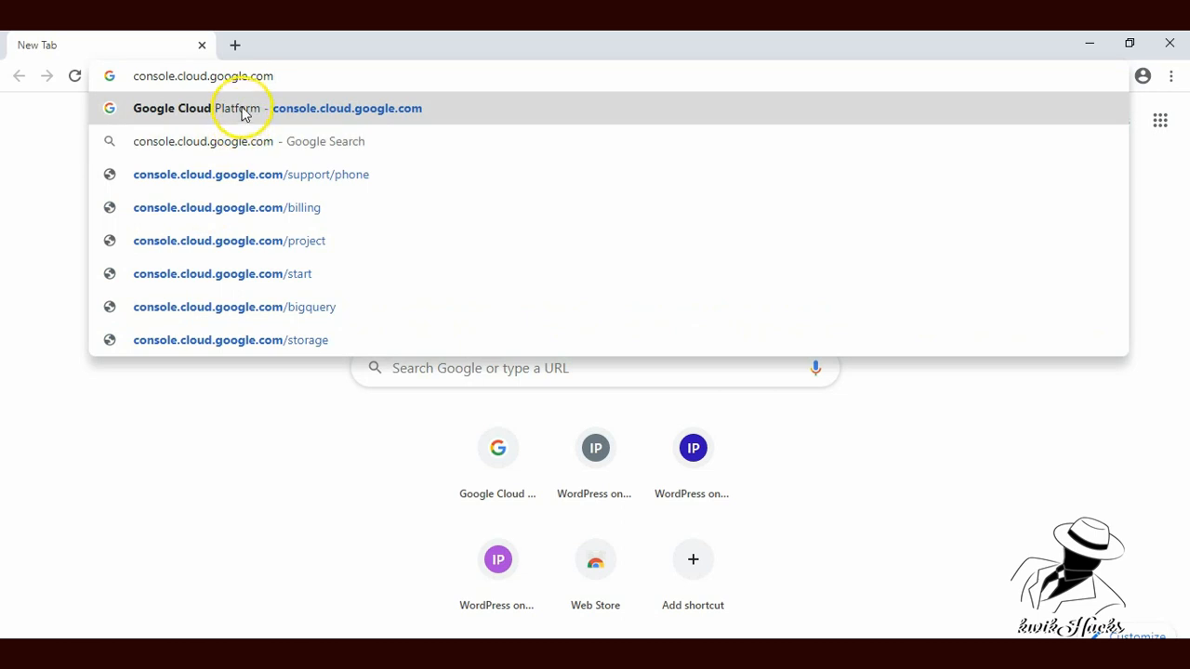
# Open console.cloud.google.com and sign in with the Google account's e-mail and password
pyautogui.click(327, 112)
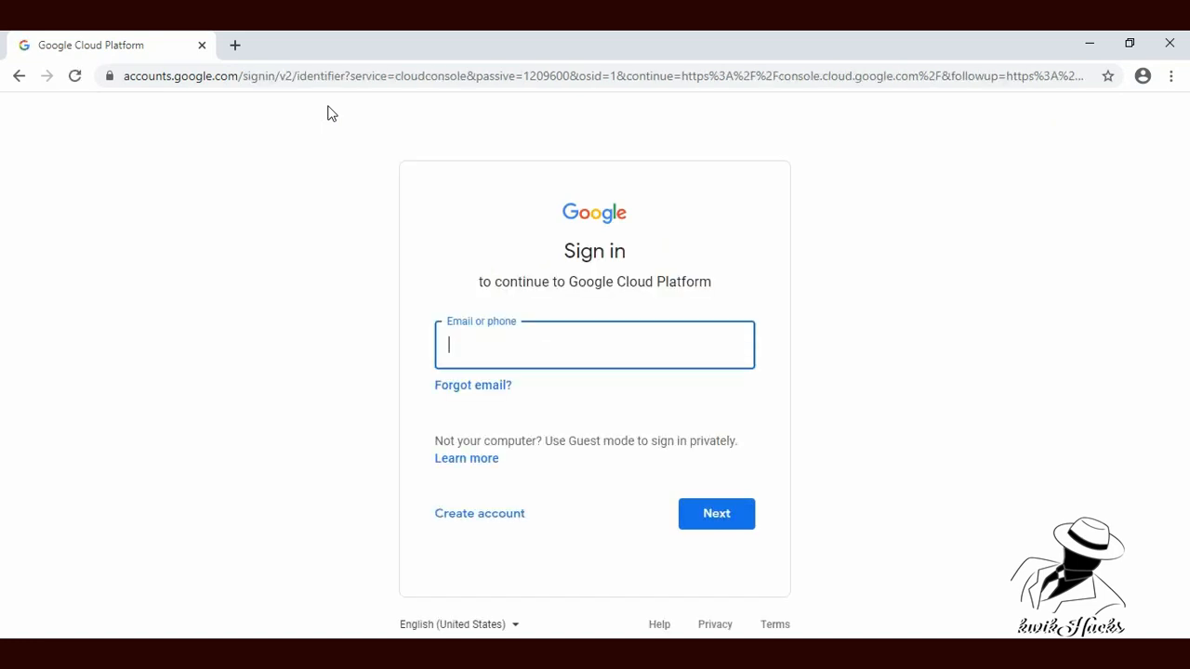
pyautogui.click(488, 349)
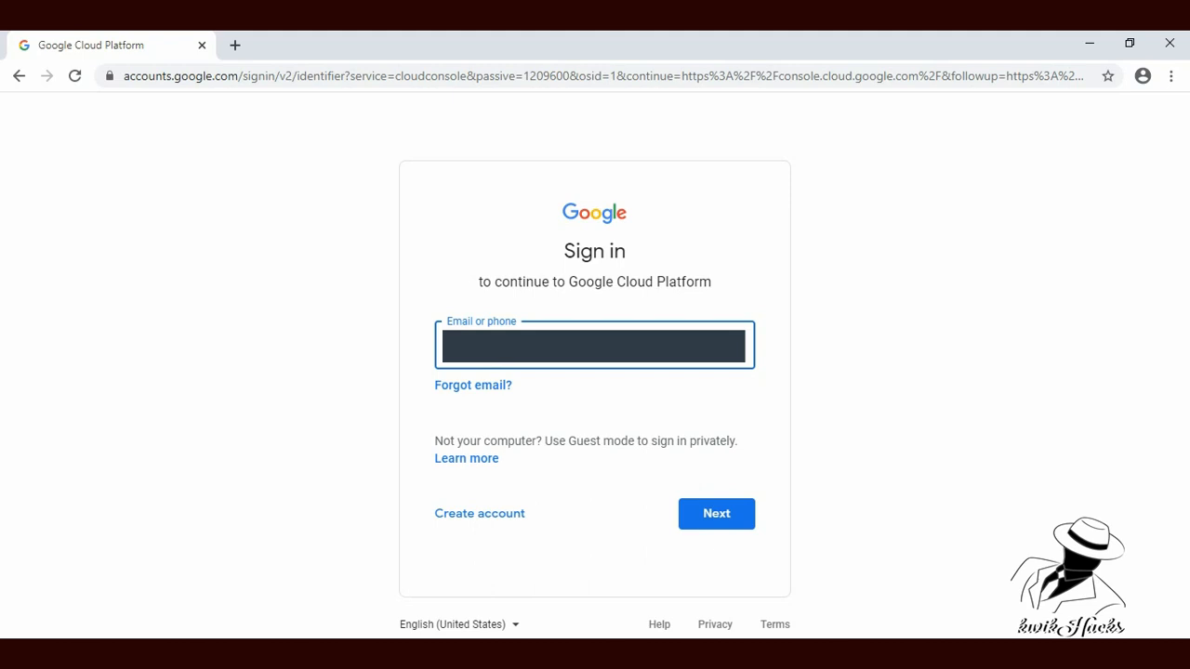
pyautogui.click(718, 513)
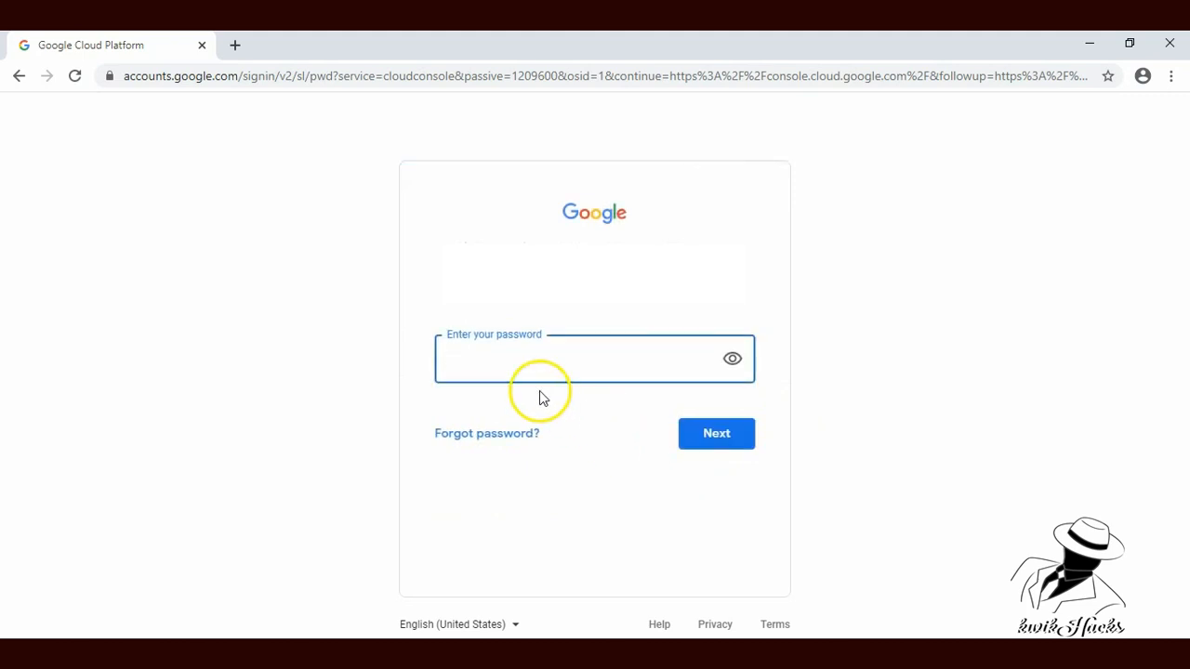
pyautogui.write('*********')
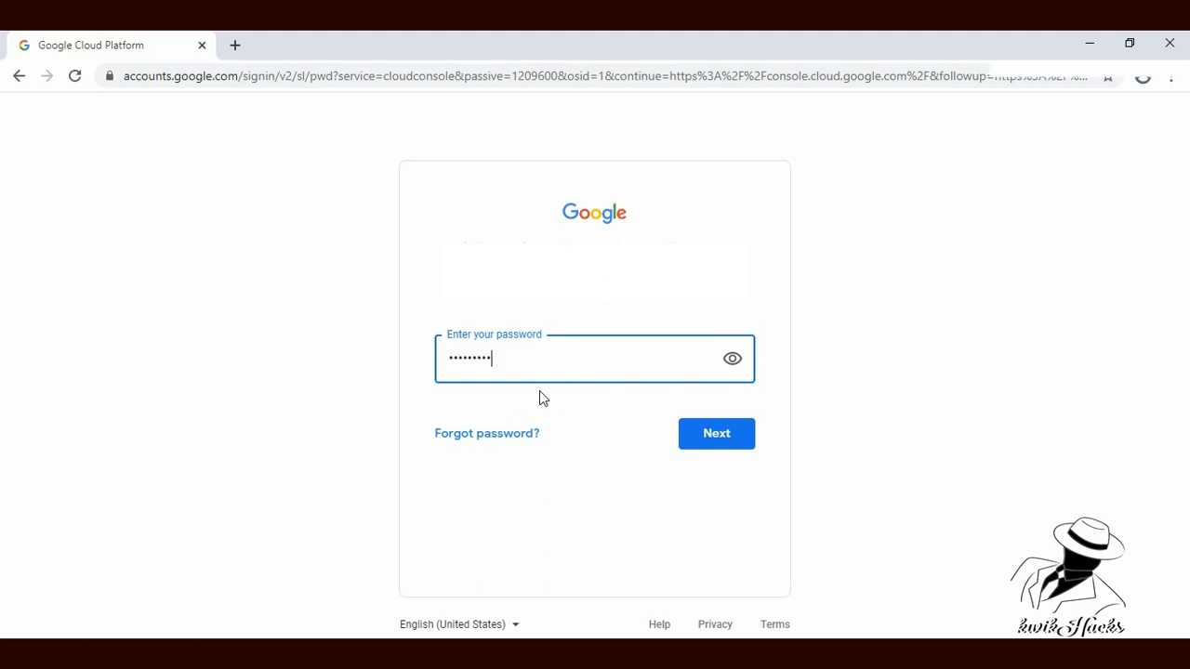
pyautogui.click(688, 429)
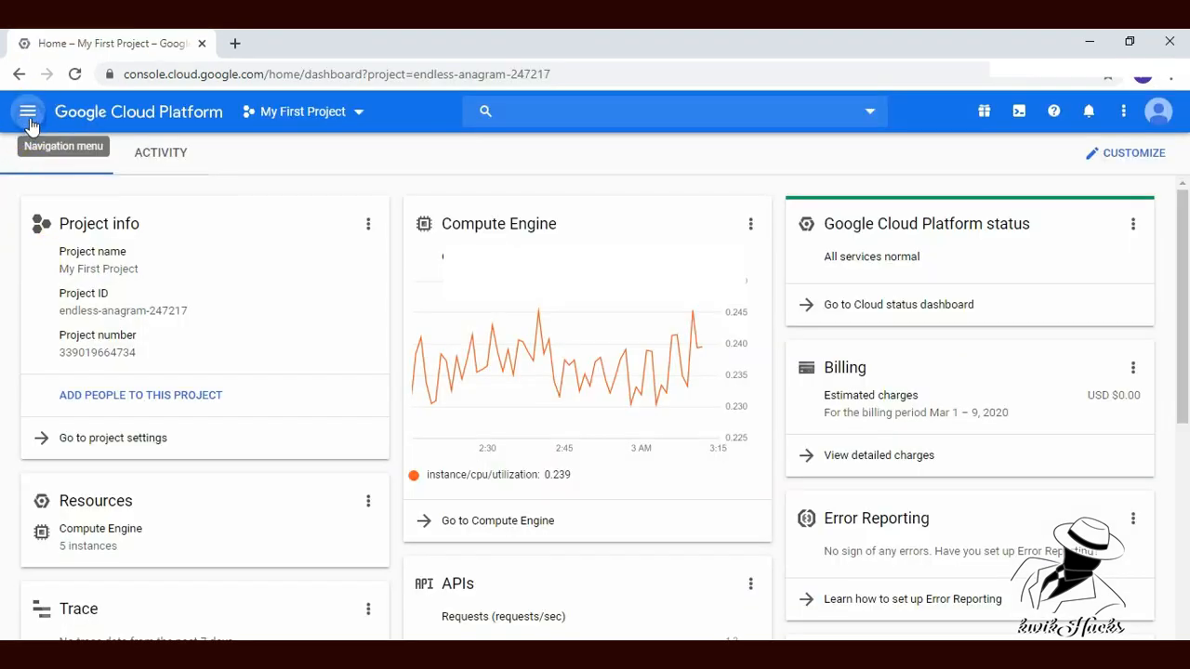
# Open the Marketplace and filter its solutions by Virtual machines and the Blog & CMS category
pyautogui.click(29, 125)
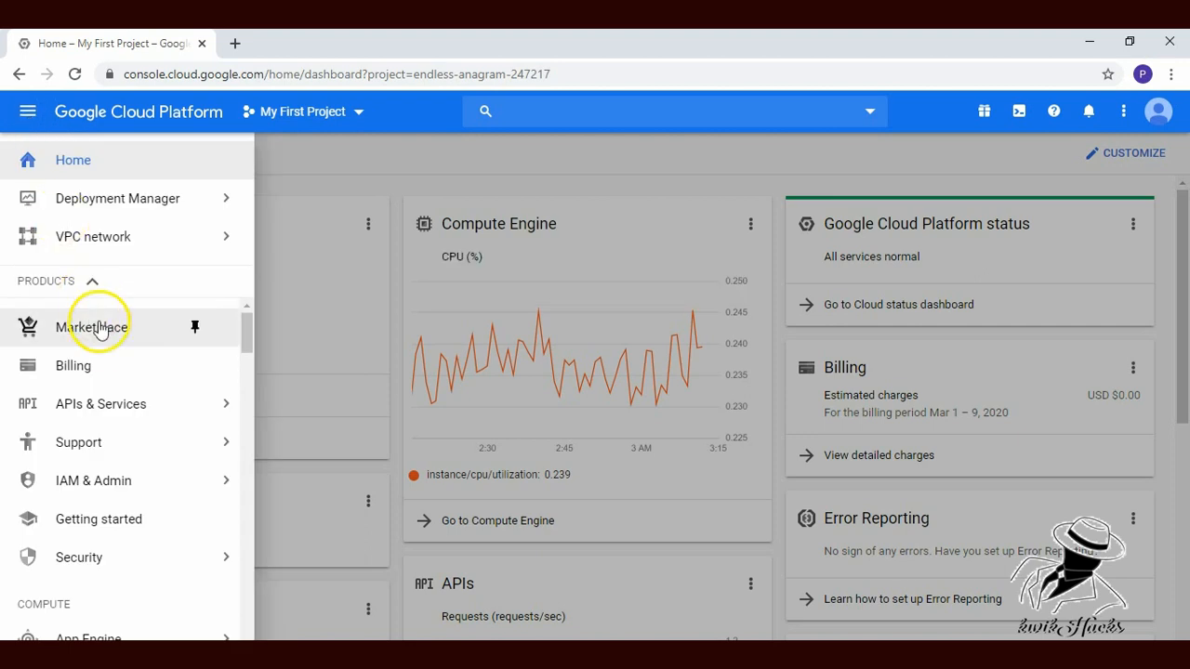
pyautogui.click(92, 328)
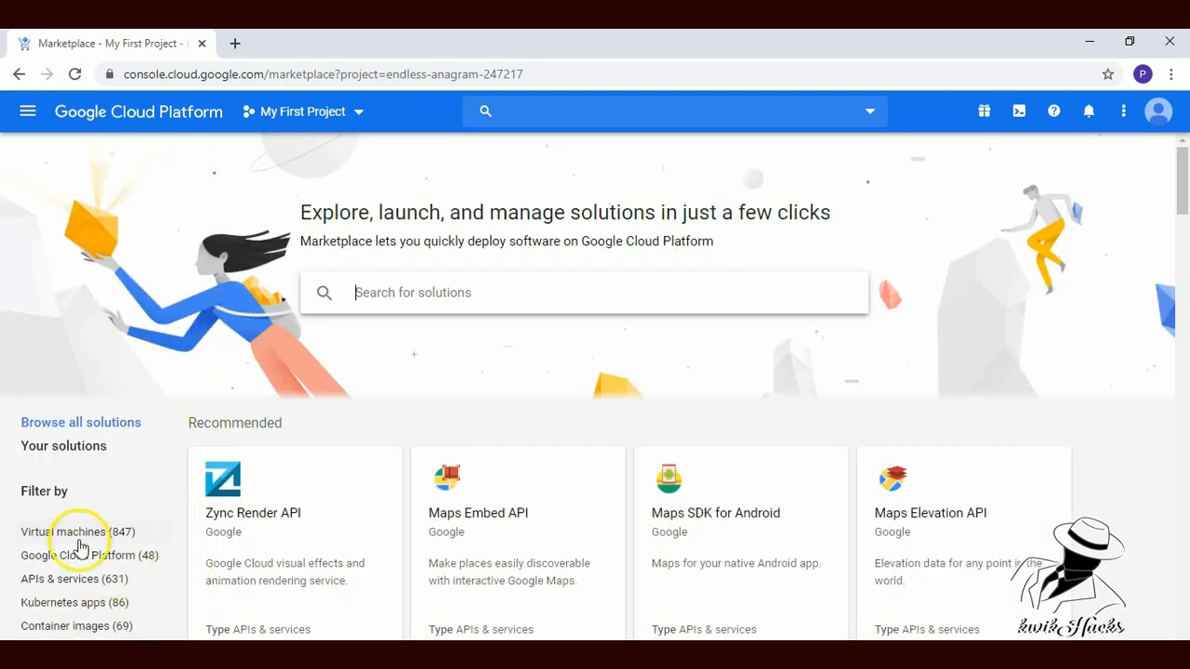
pyautogui.click(70, 534)
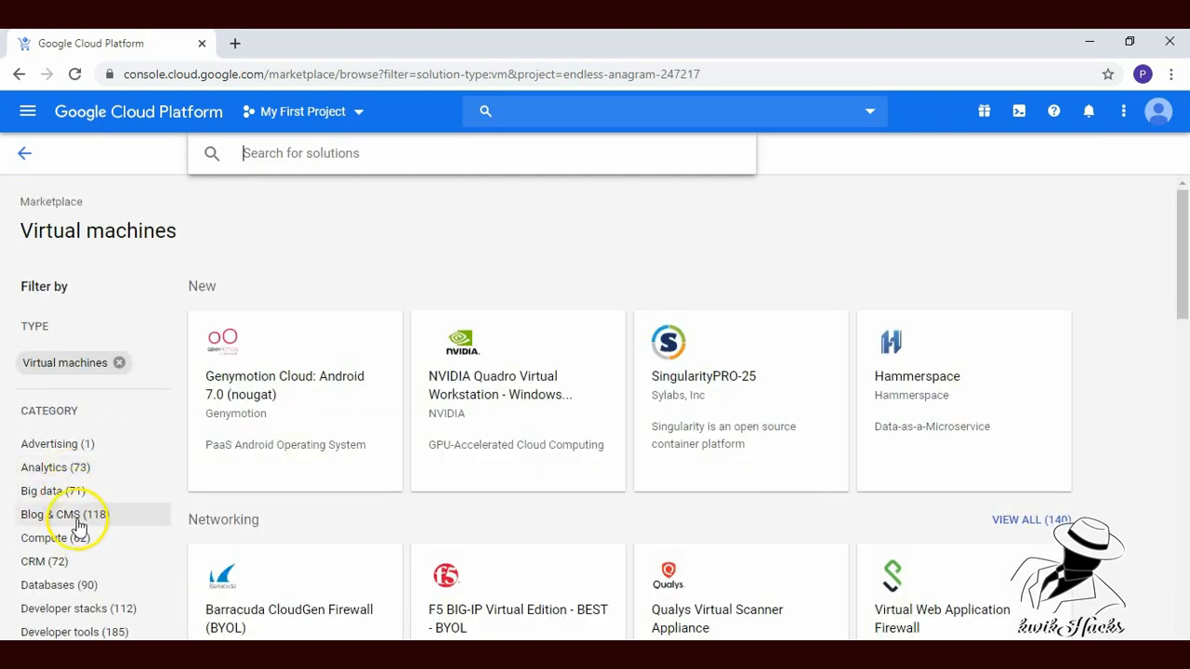
pyautogui.click(76, 517)
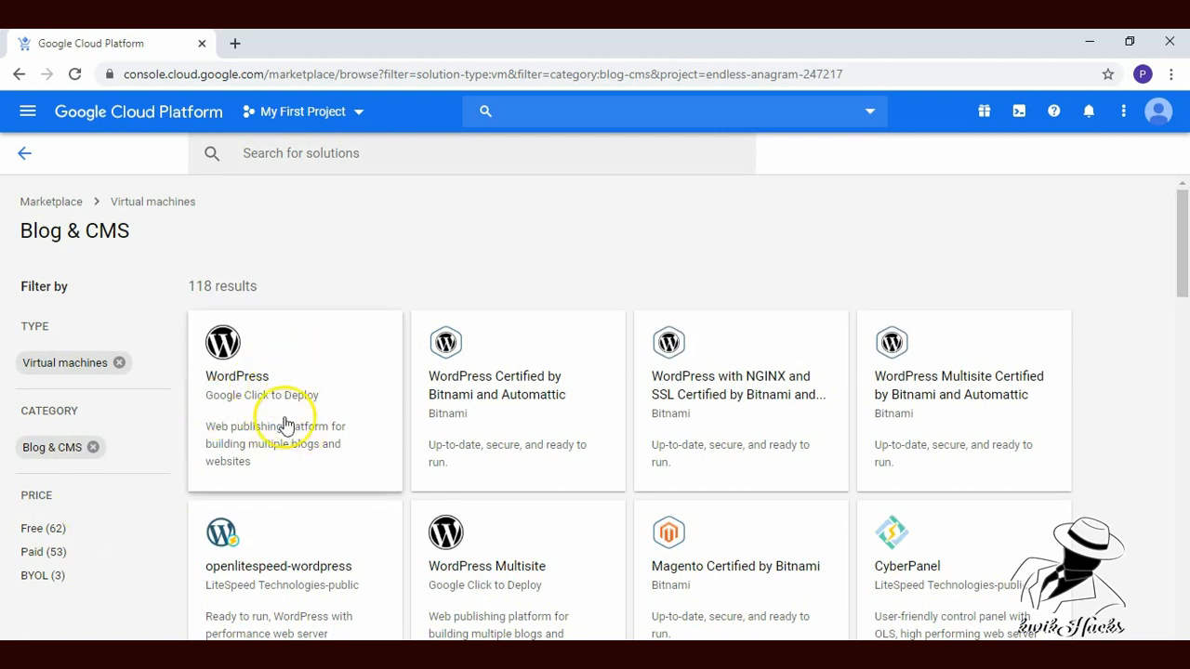
# Open the WordPress solution by Google Click to Deploy and launch a new deployment from it
pyautogui.click(285, 384)
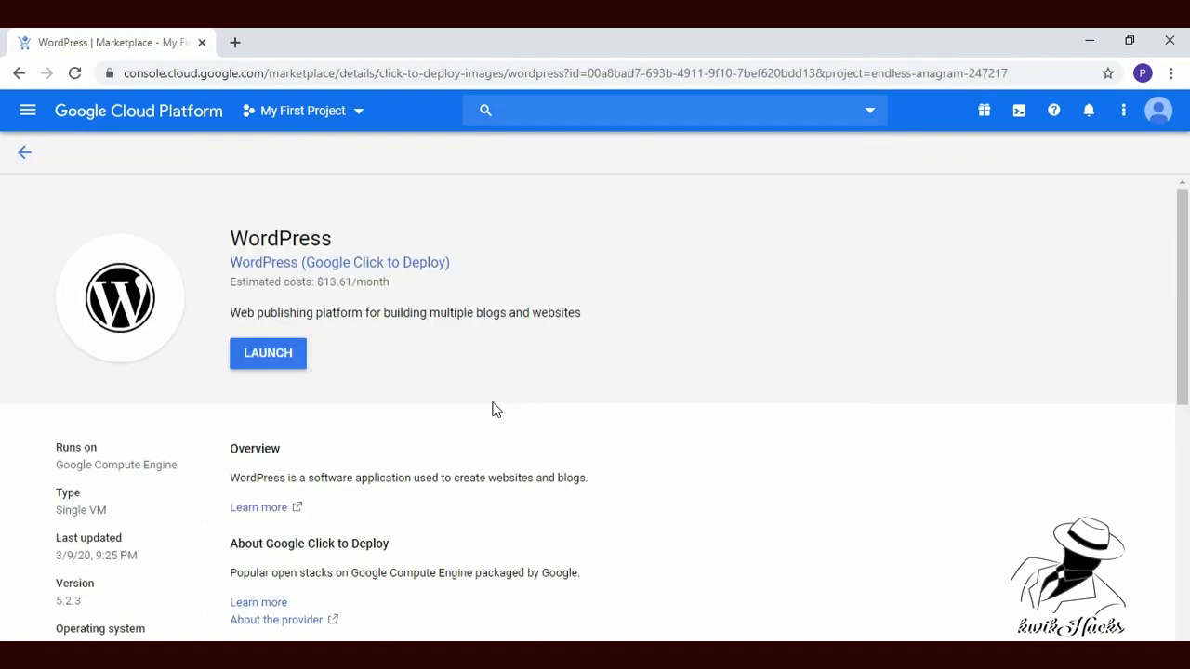
pyautogui.moveTo(177, 462); pyautogui.dragTo(58, 465)
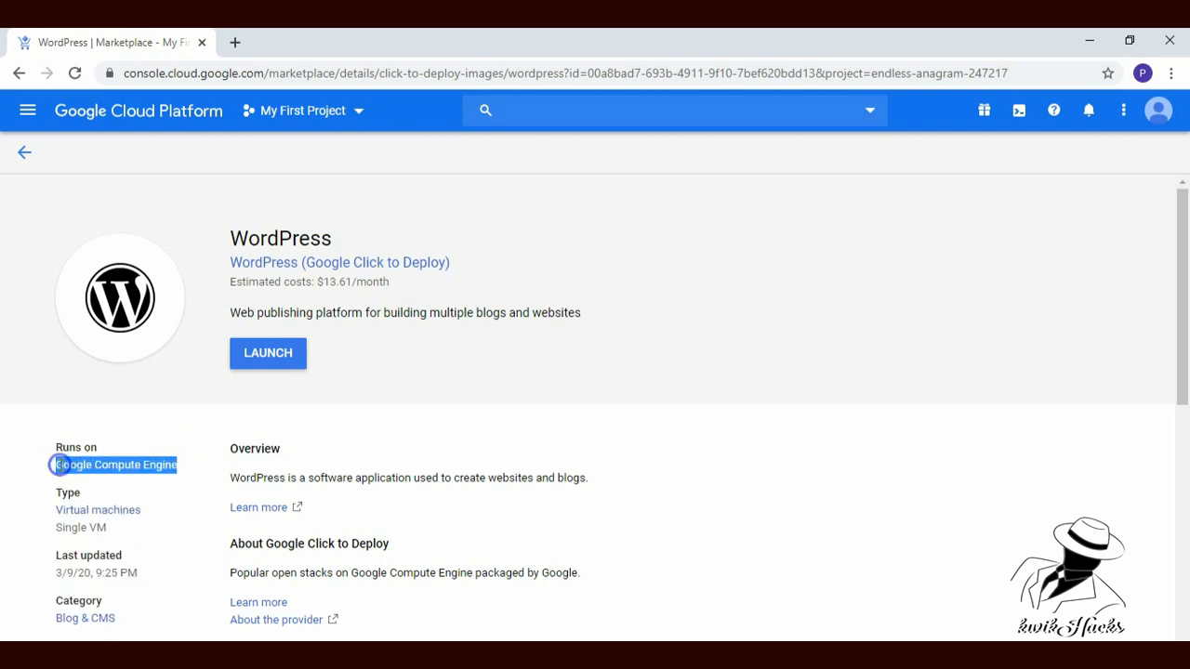
pyautogui.click(366, 419)
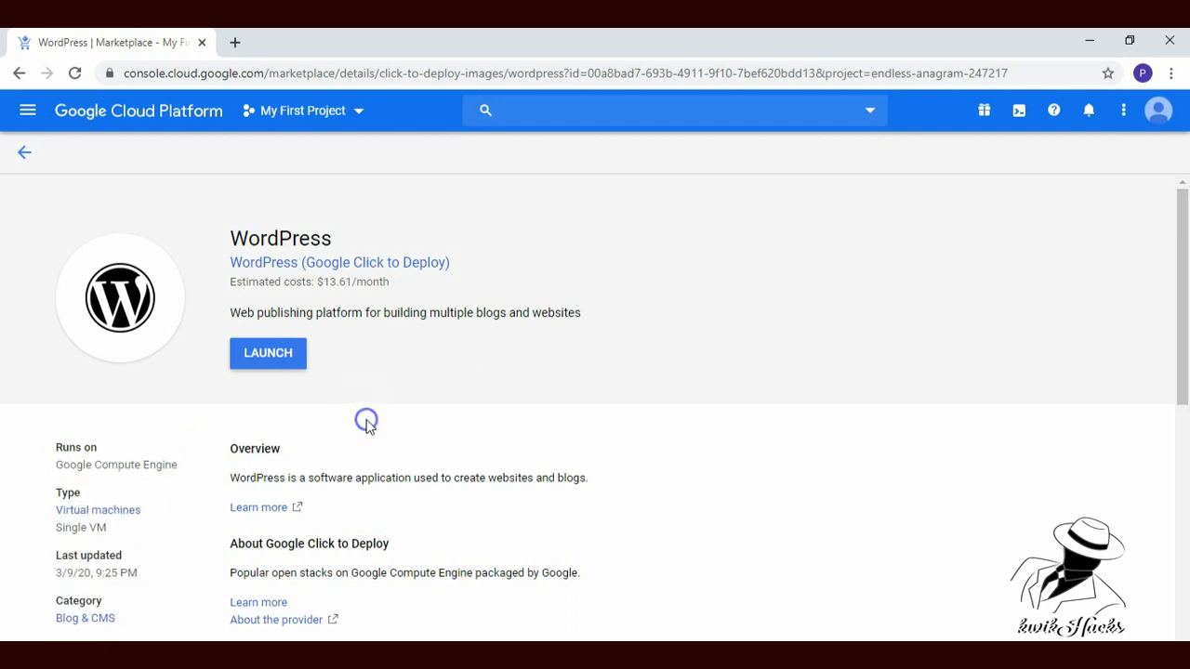
pyautogui.click(270, 356)
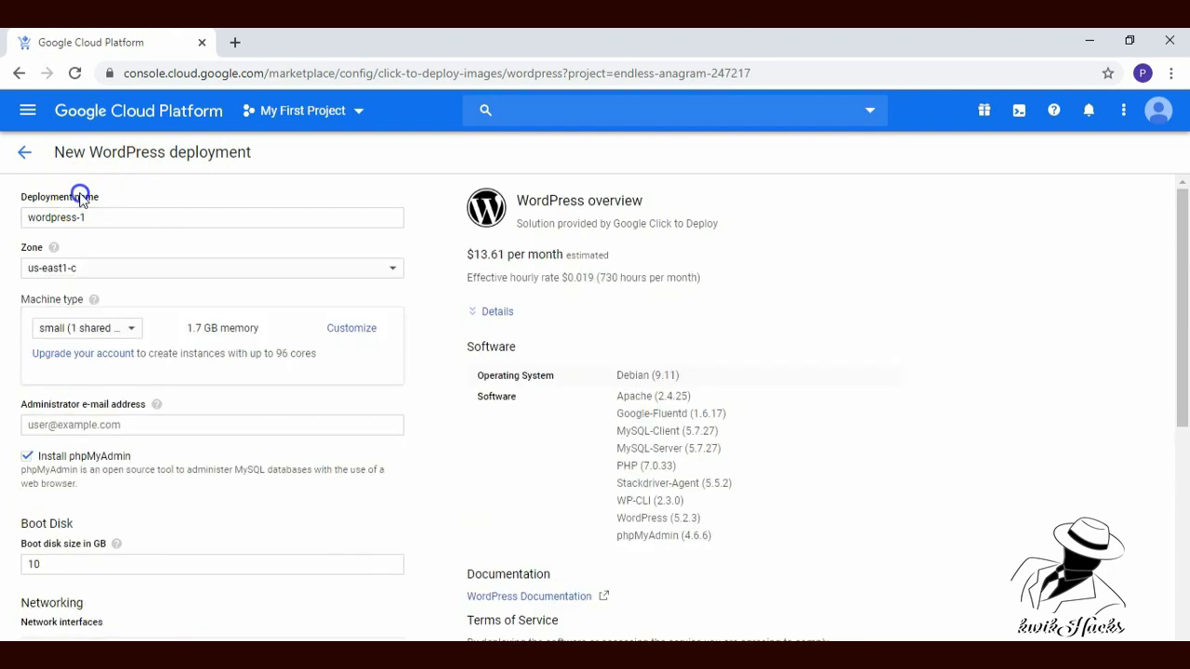
# Name the new WordPress deployment wordpress-demo
pyautogui.tripleClick(81, 197)
pyautogui.click(101, 217)
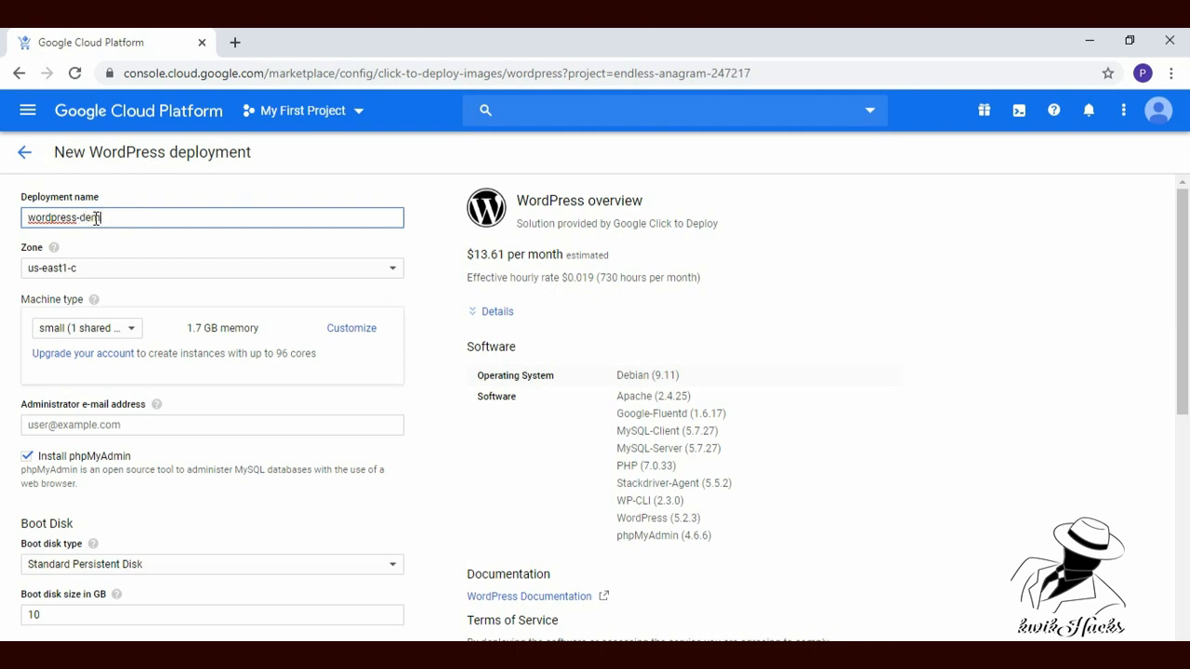
pyautogui.click(138, 242)
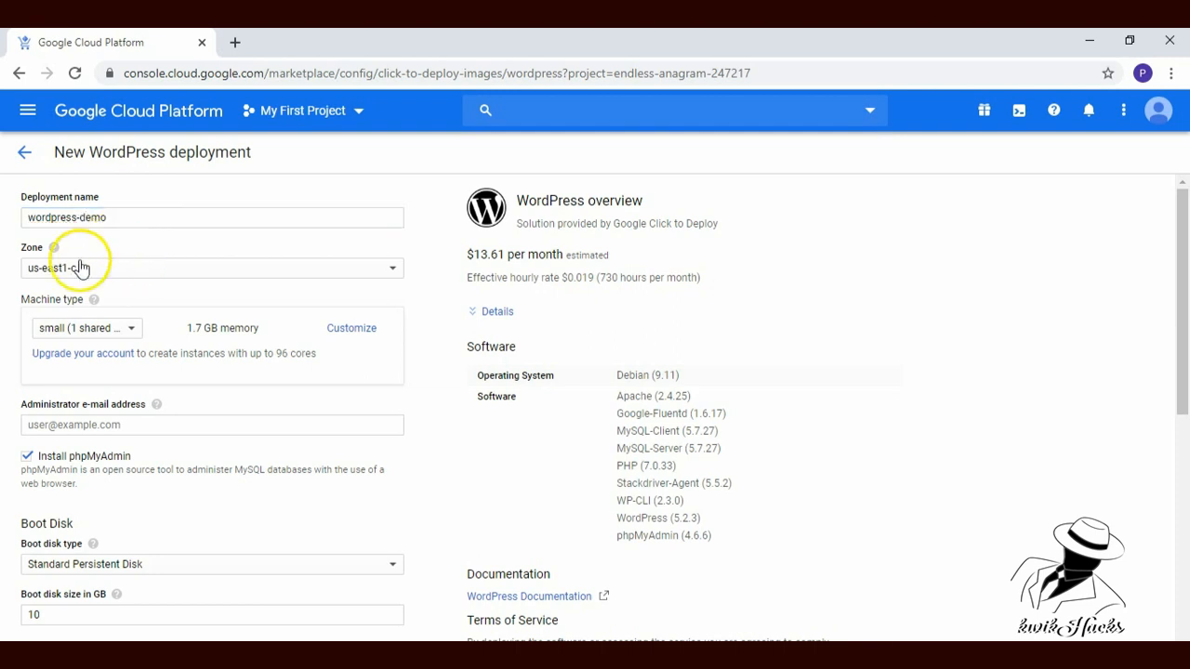
# Set the deployment's machine type to micro (1 shared vCPU) with 0.6 GB memory
pyautogui.click(111, 330)
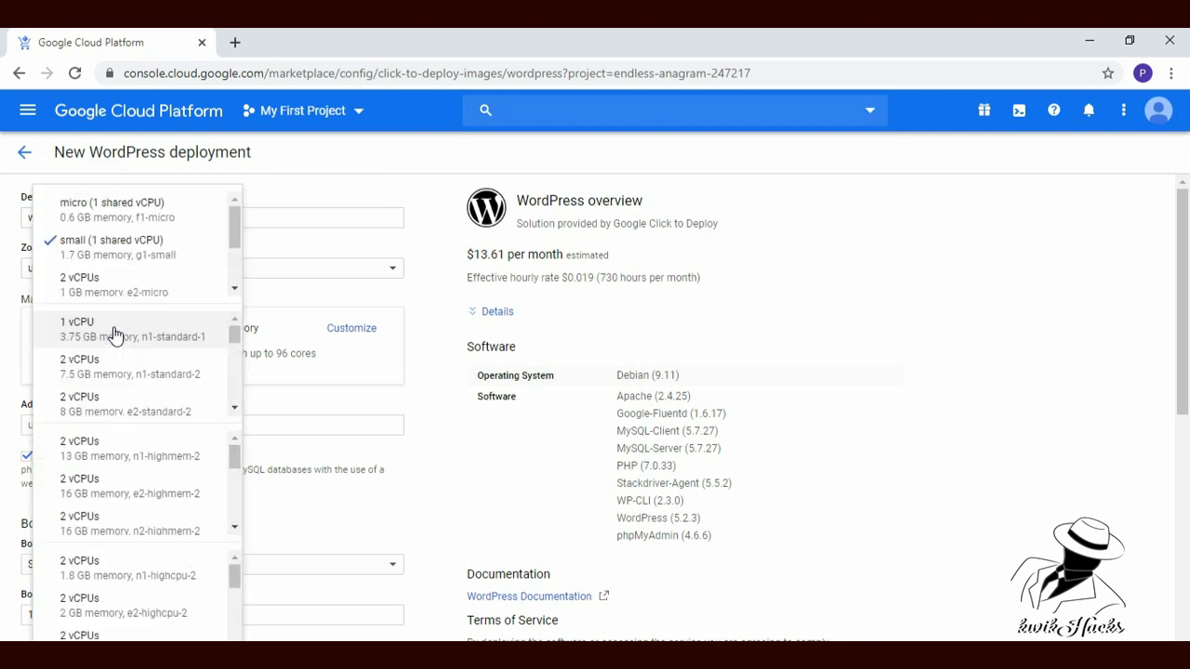
pyautogui.click(127, 204)
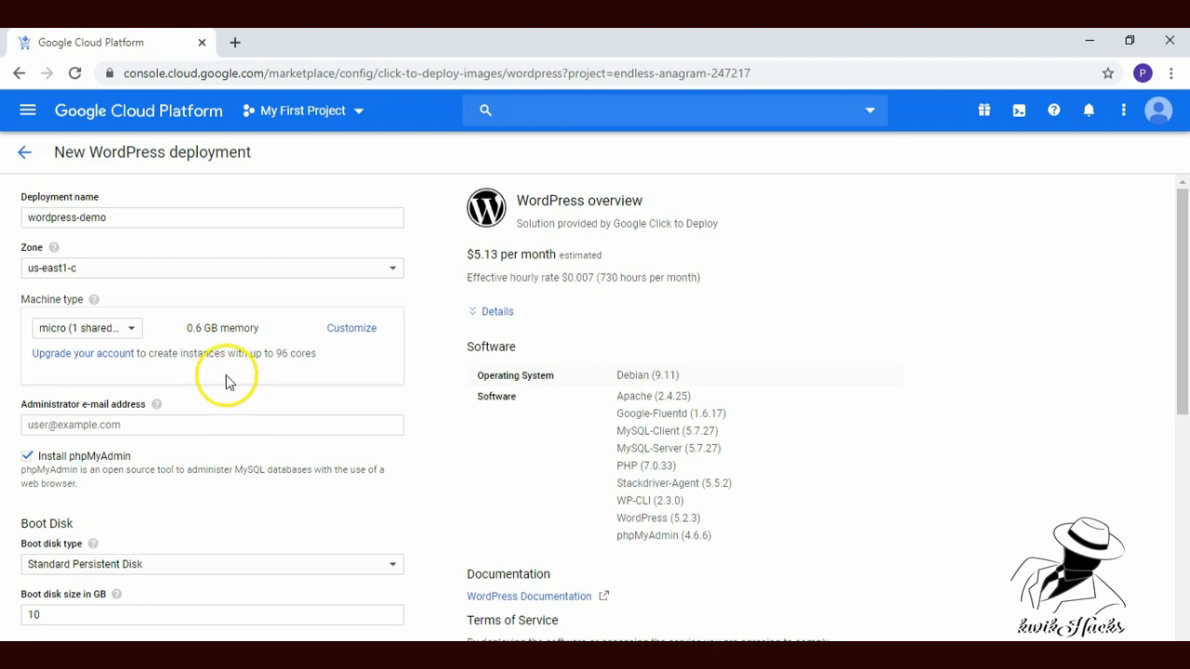
pyautogui.click(407, 394)
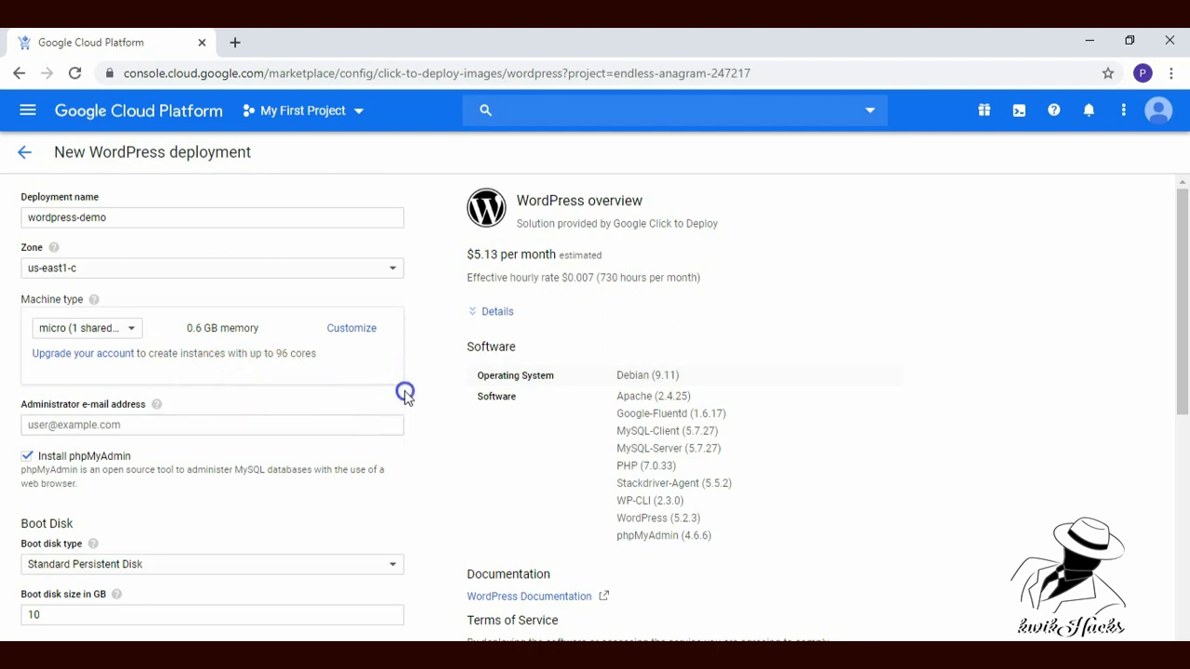
# Fill in the administrator e-mail address and check the help note for that field
pyautogui.click(219, 425)
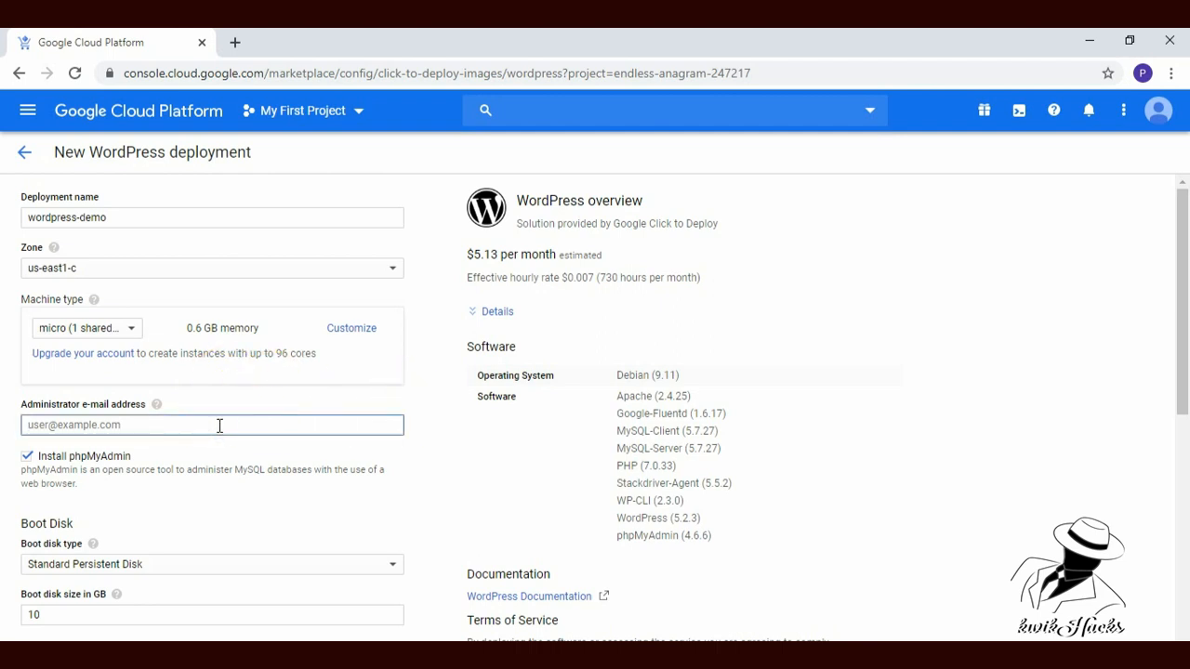
pyautogui.write('user@example.com')
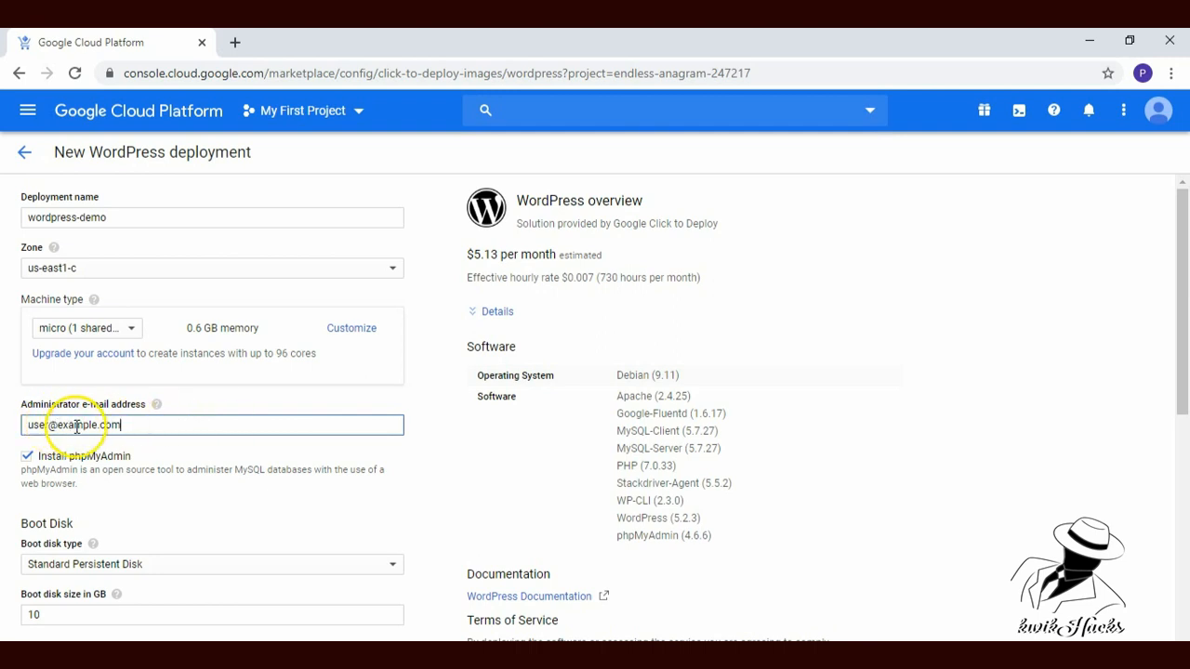
pyautogui.tripleClick(77, 424)
pyautogui.moveTo(81, 410); pyautogui.dragTo(158, 406)
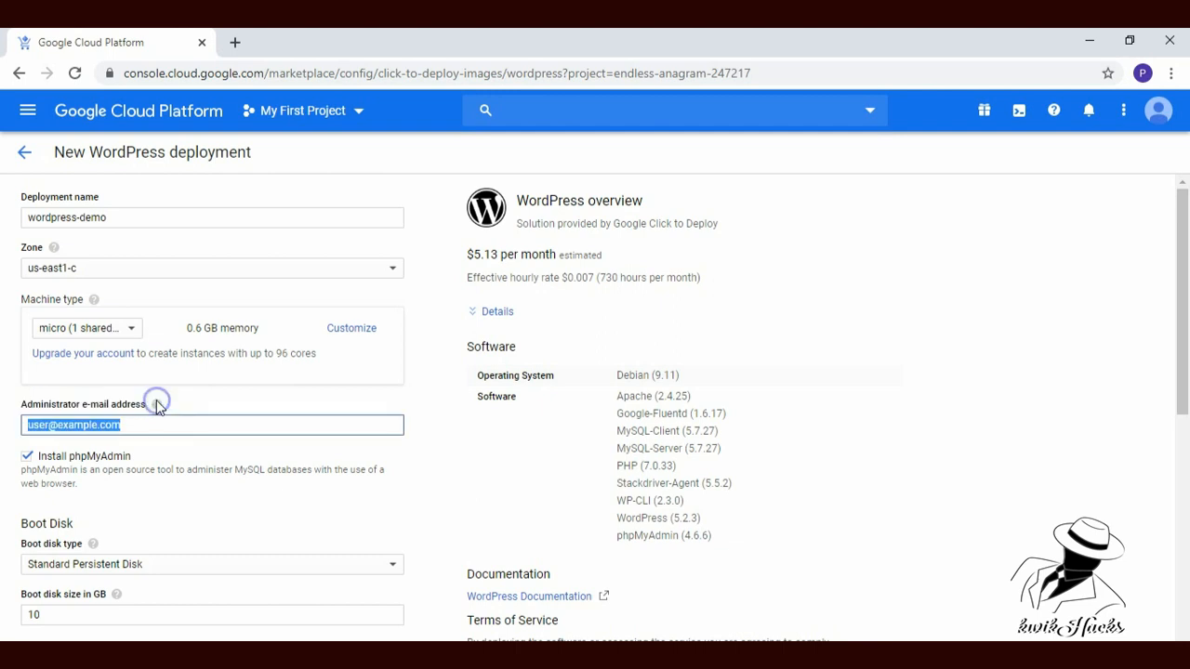
pyautogui.click(157, 407)
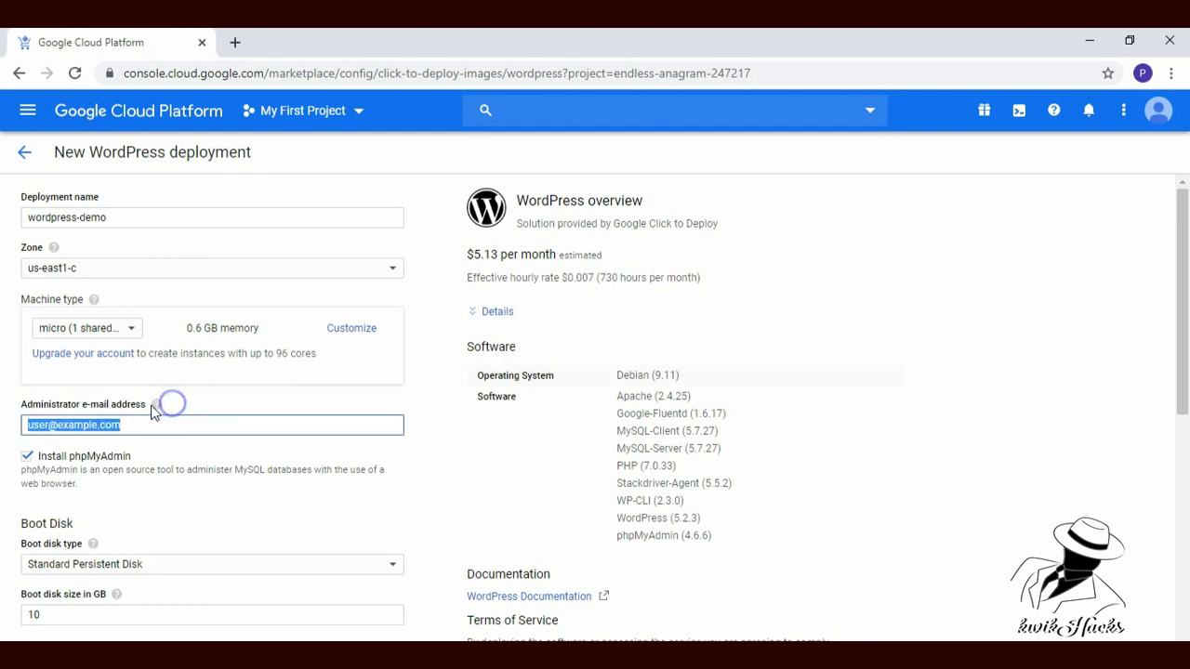
pyautogui.moveTo(155, 406)
pyautogui.click(122, 373)
pyautogui.tripleClick(122, 373)
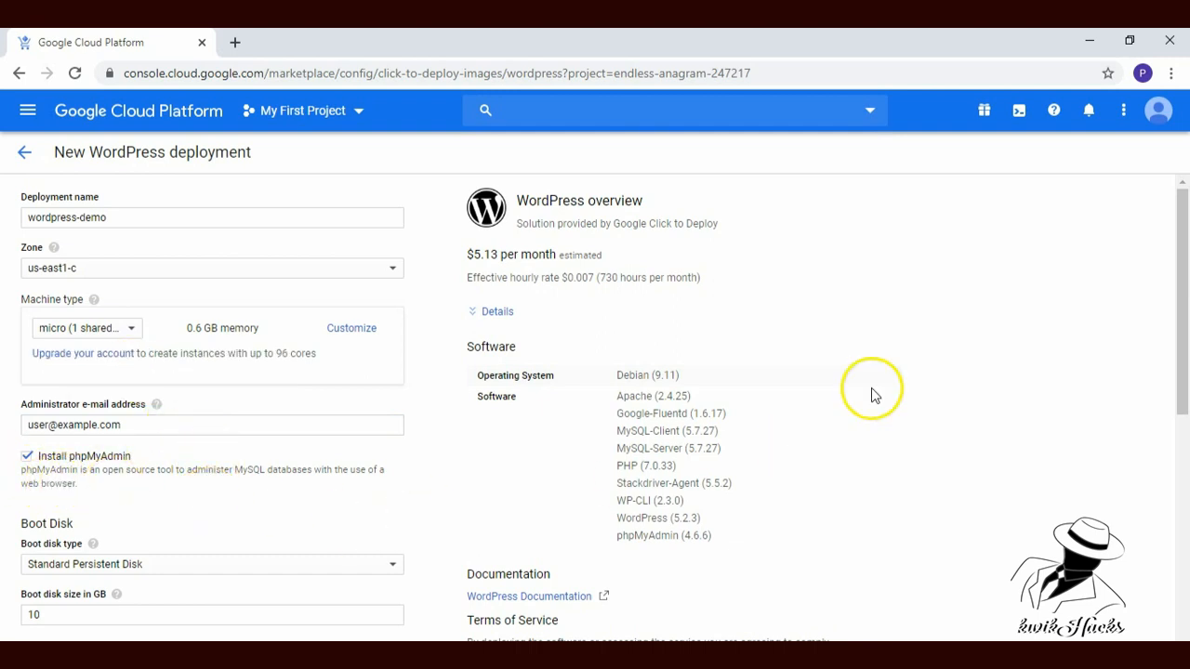
# Try SSD Persistent Disk as the boot disk type and switch back to Standard Persistent Disk
pyautogui.moveTo(1183, 319); pyautogui.dragTo(1185, 445)
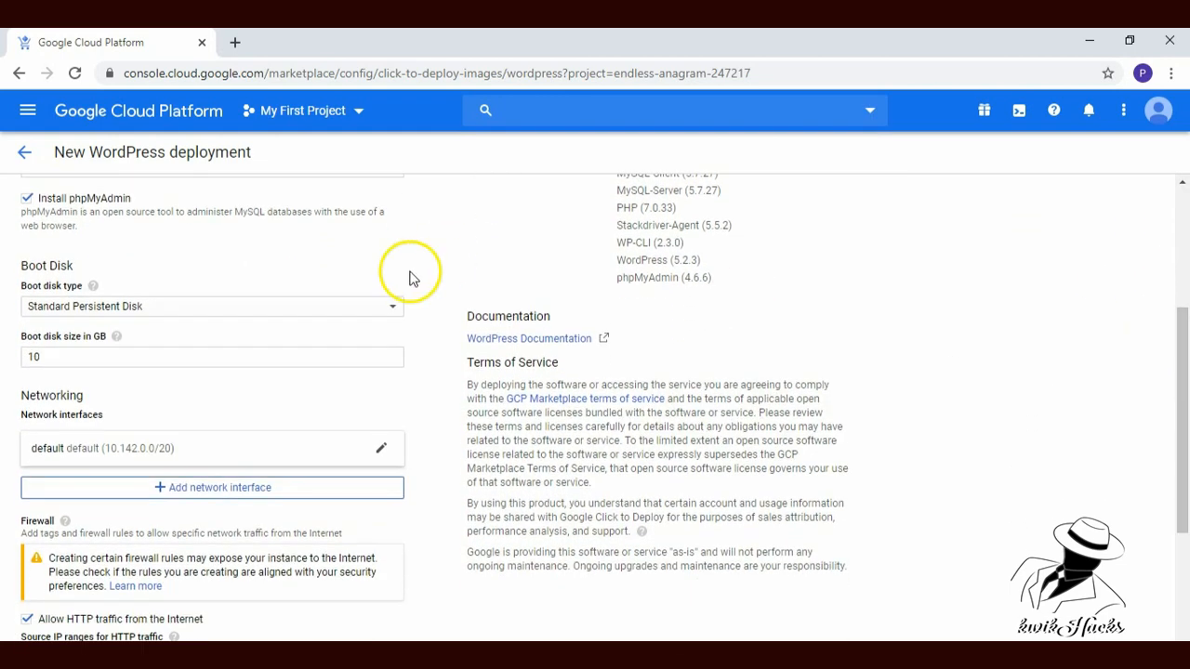
pyautogui.click(155, 309)
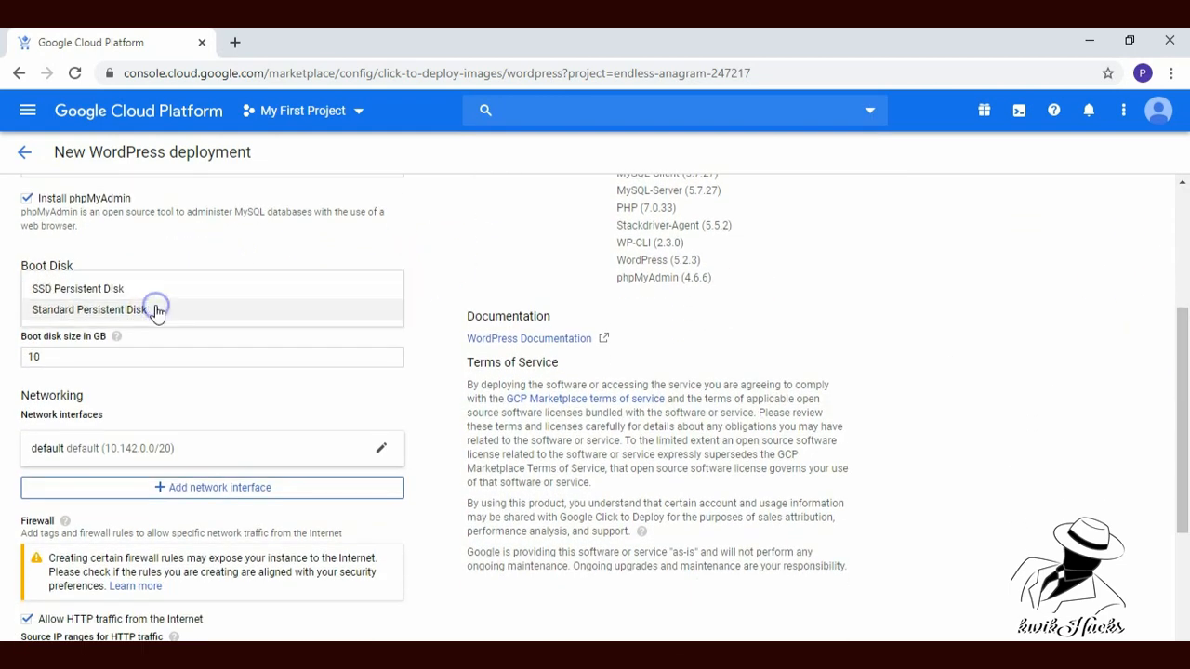
pyautogui.click(98, 288)
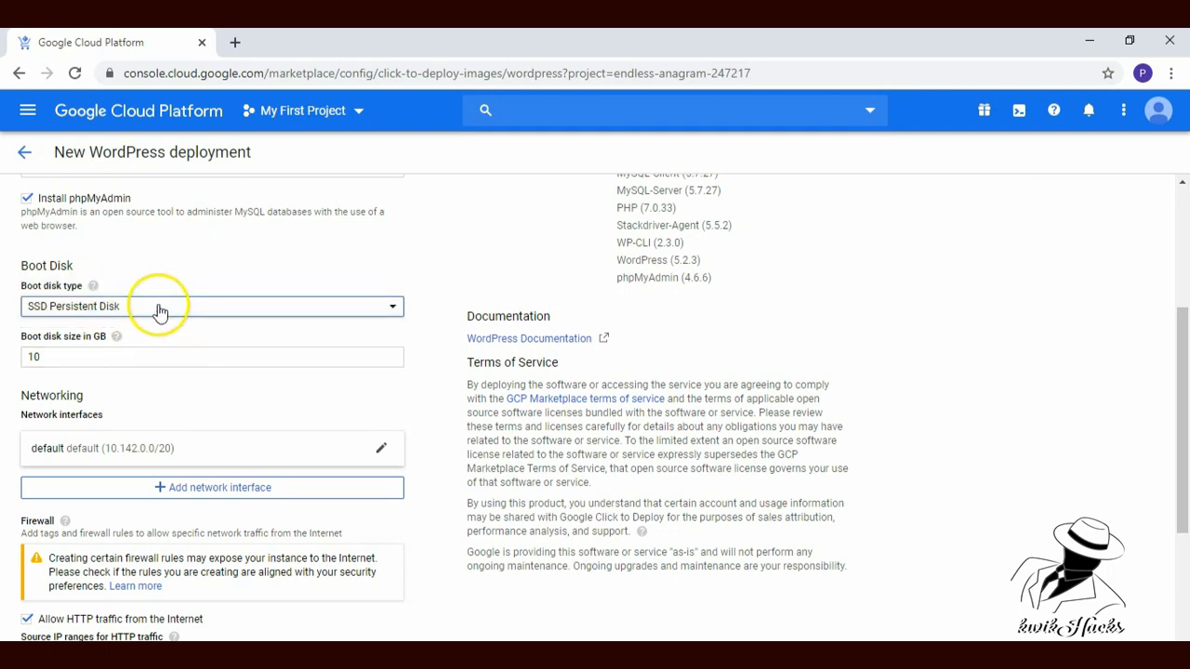
pyautogui.click(160, 311)
pyautogui.click(146, 337)
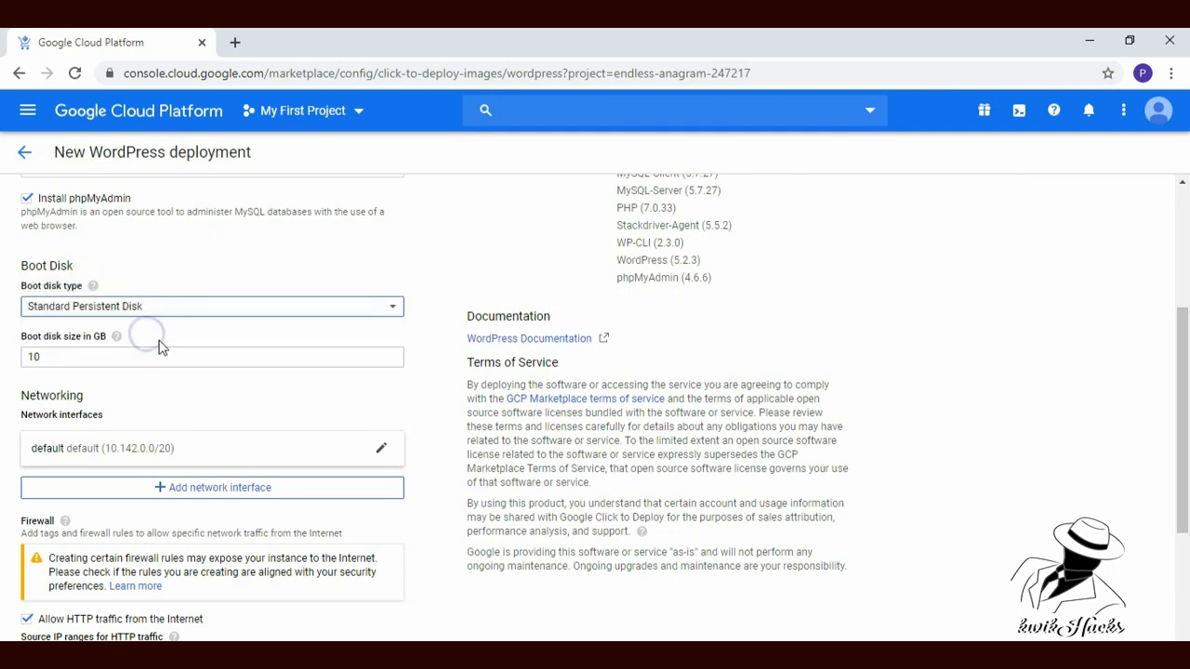
# Read the help note that compares the available boot disk types
pyautogui.moveTo(94, 286)
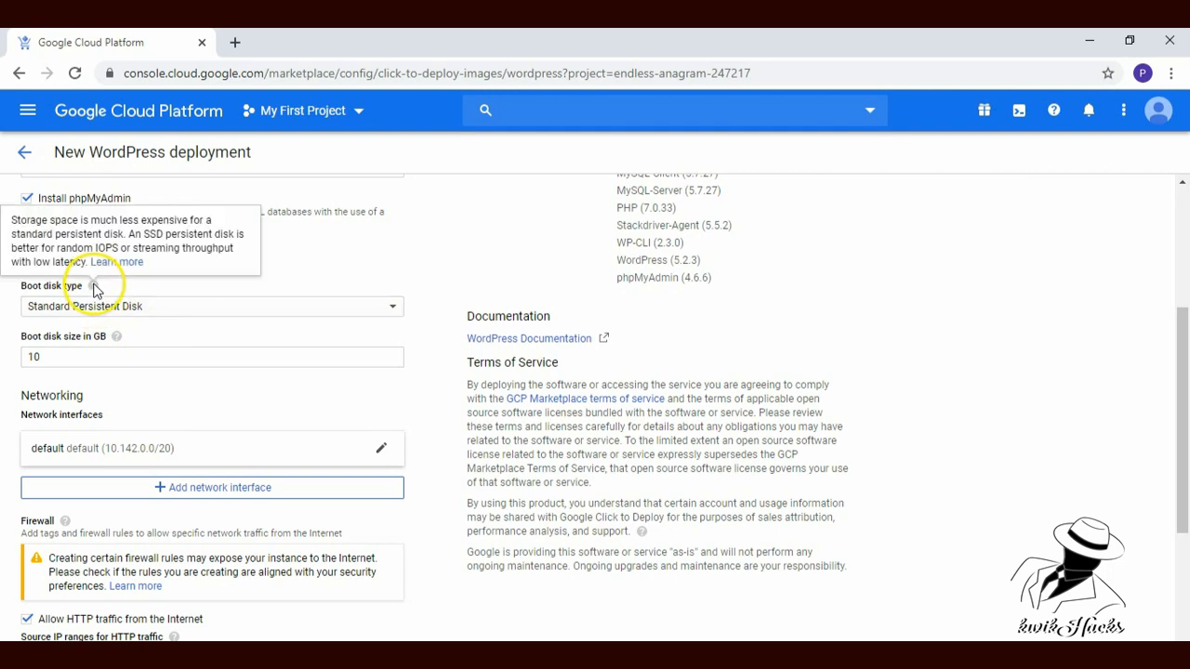
pyautogui.tripleClick(89, 227)
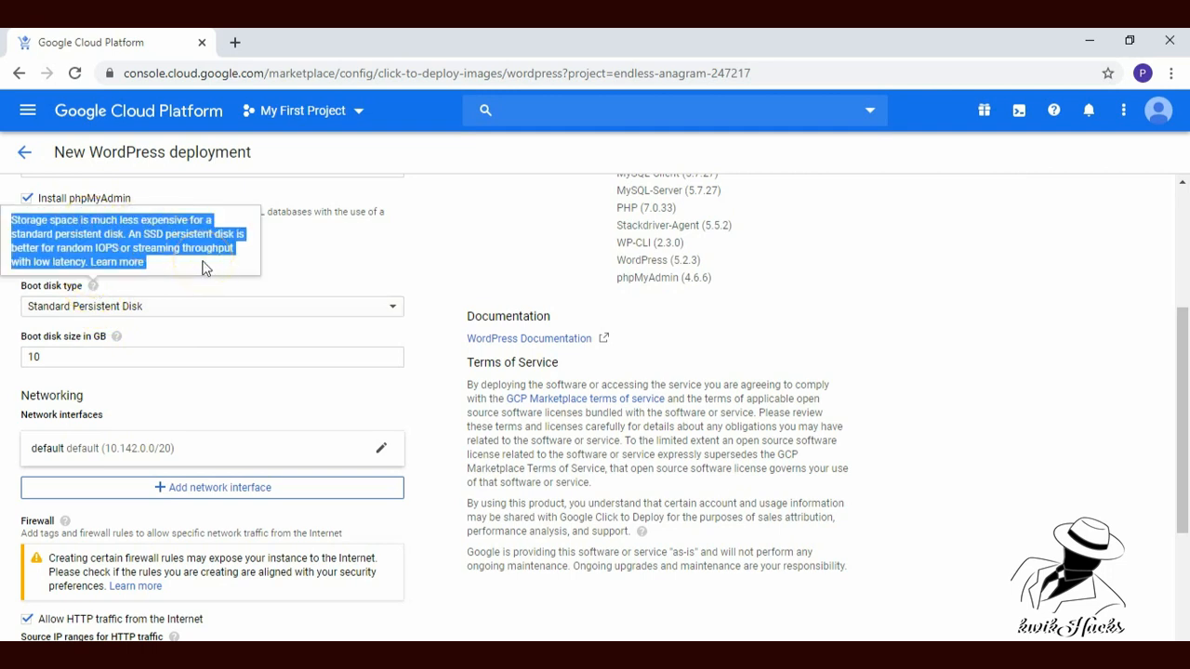
pyautogui.click(169, 332)
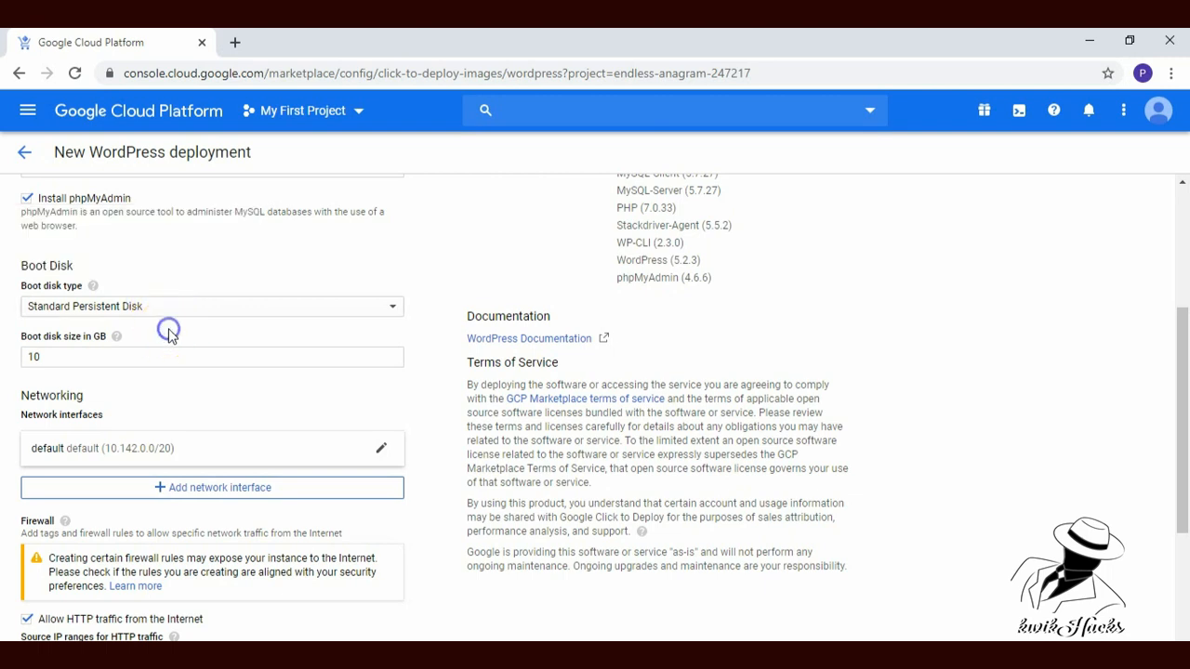
# Try a boot disk size of 20 GB, check its help note and set the size back to 10 GB
pyautogui.click(153, 354)
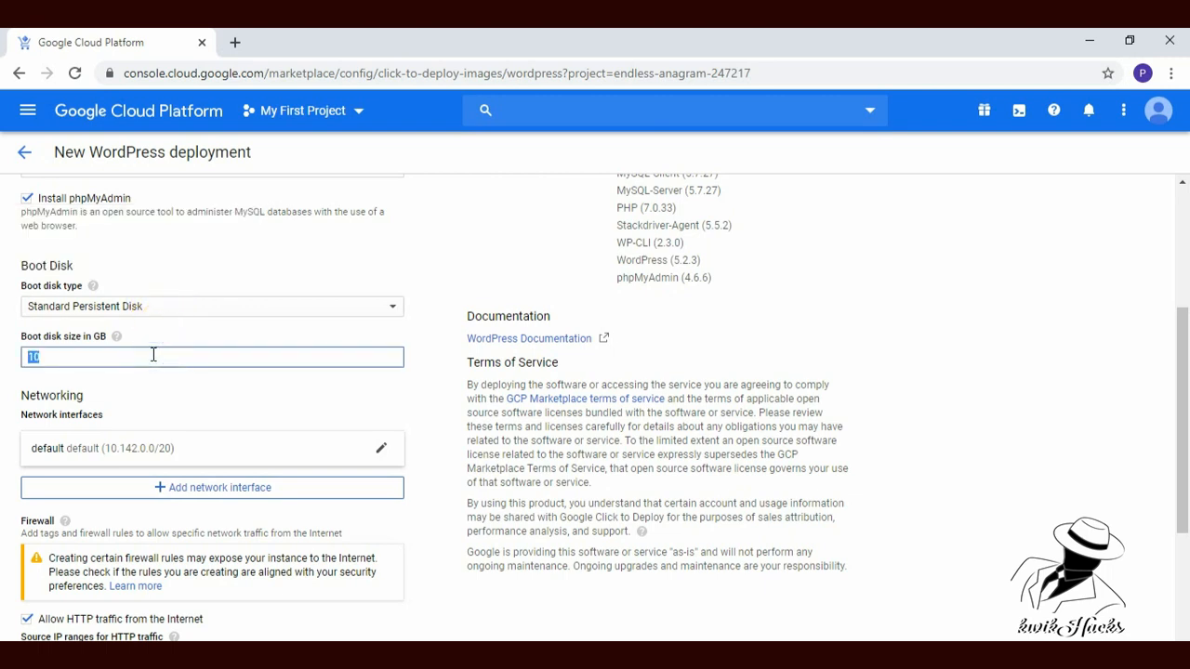
pyautogui.click(141, 340)
pyautogui.click(118, 337)
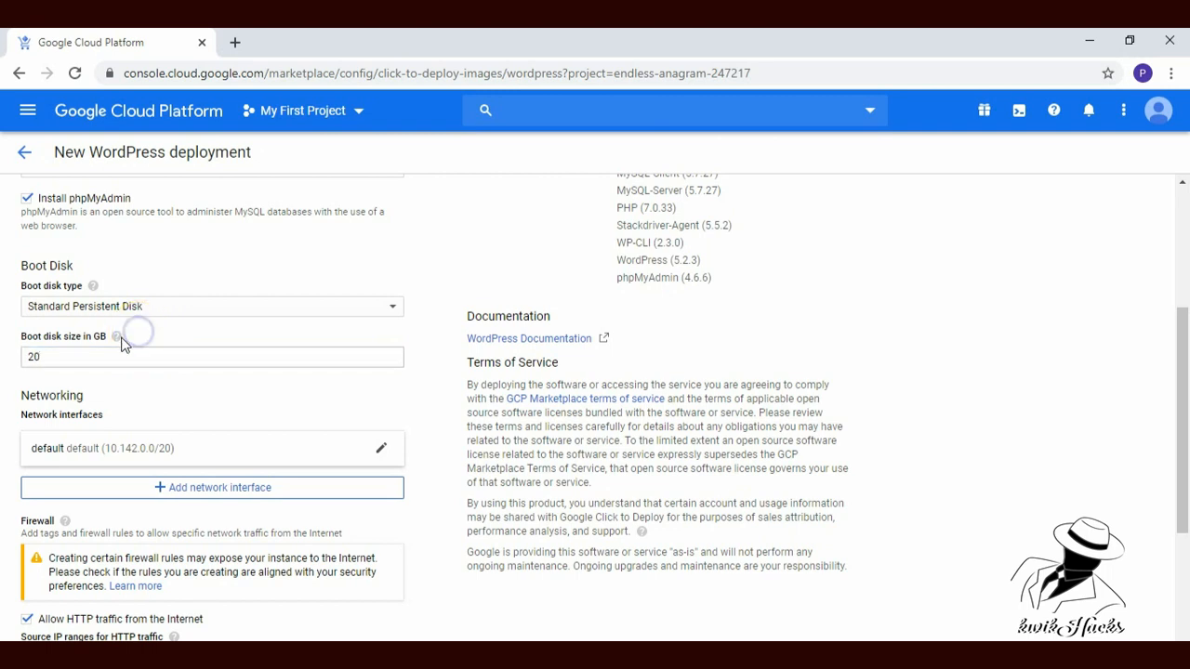
pyautogui.tripleClick(115, 297)
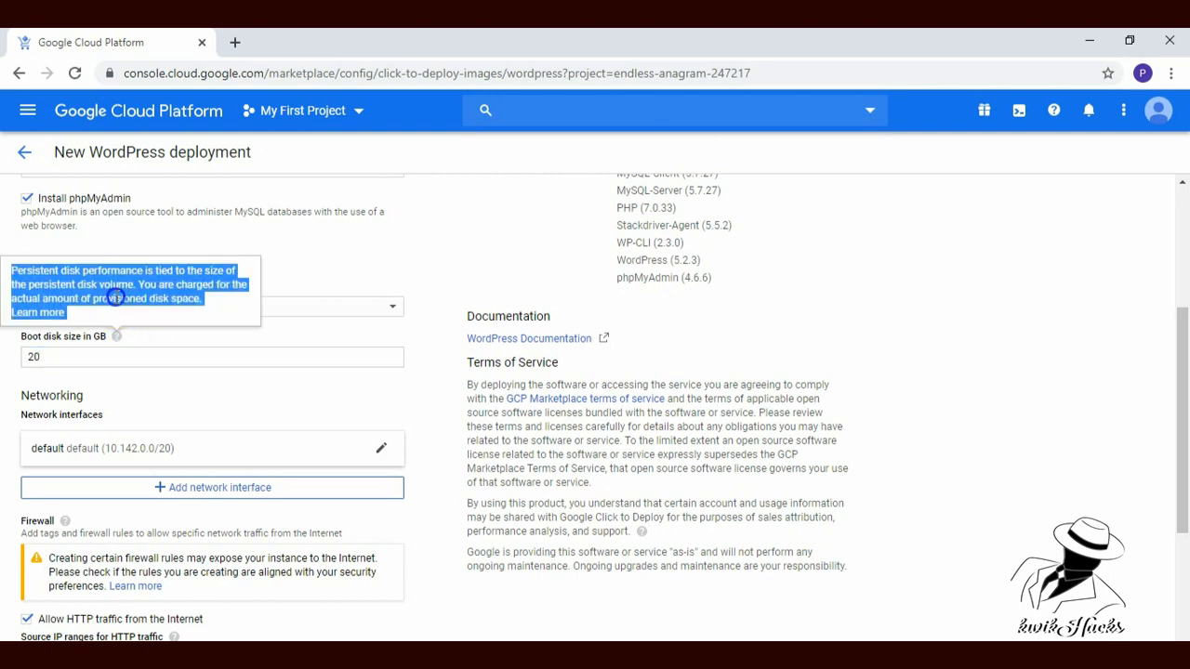
pyautogui.doubleClick(115, 357)
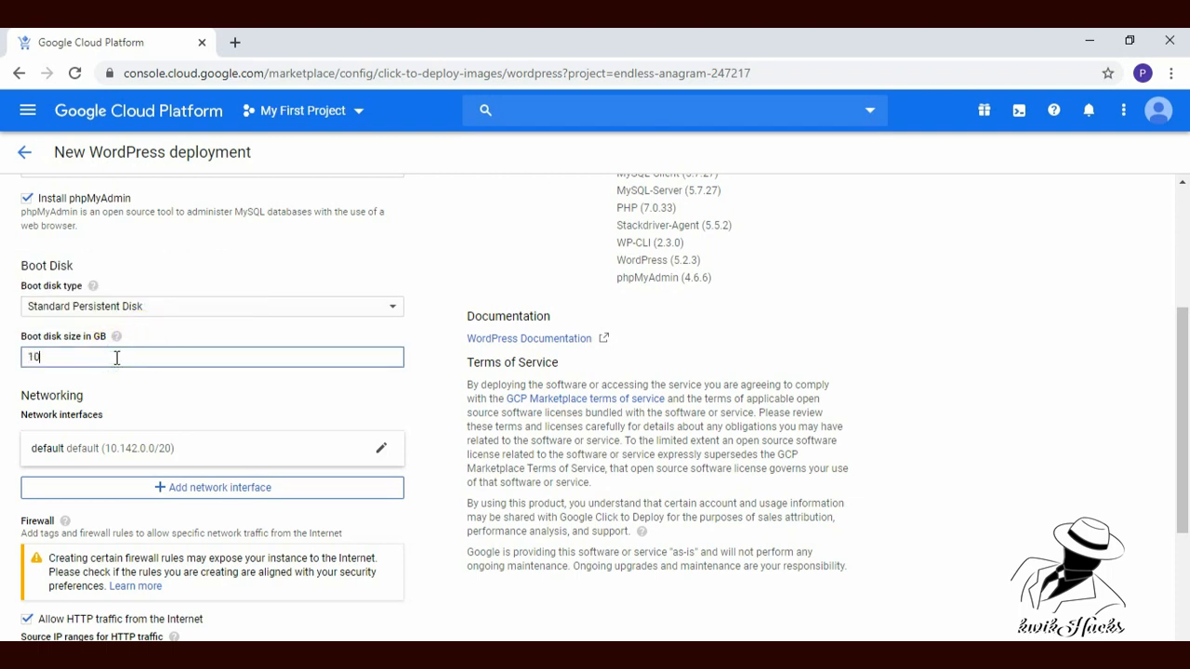
pyautogui.click(162, 403)
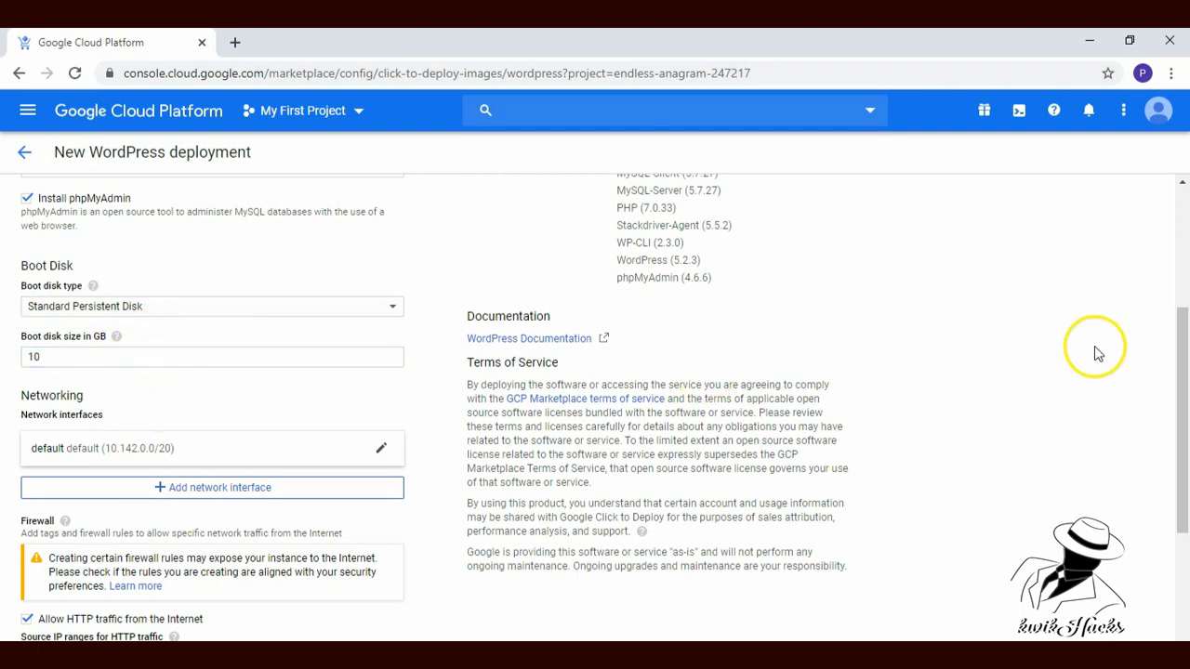
# Allow HTTPS traffic from the Internet in the firewall settings and deploy the WordPress solution
pyautogui.moveTo(1183, 393); pyautogui.dragTo(1186, 512)
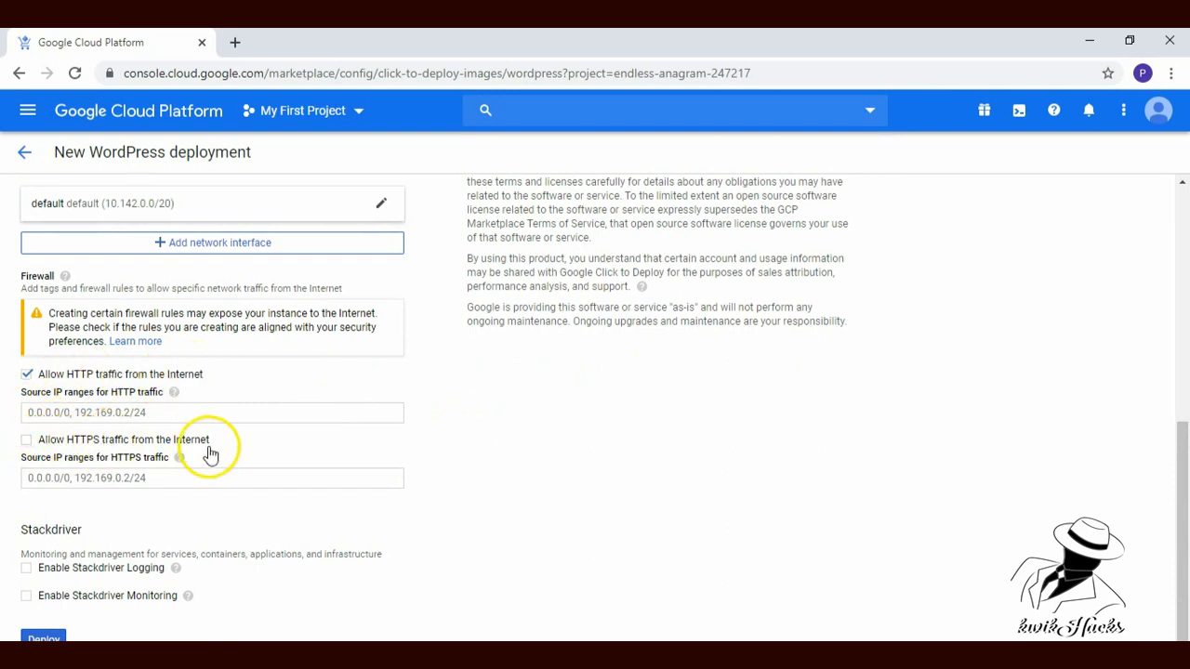
pyautogui.moveTo(212, 445); pyautogui.dragTo(41, 451)
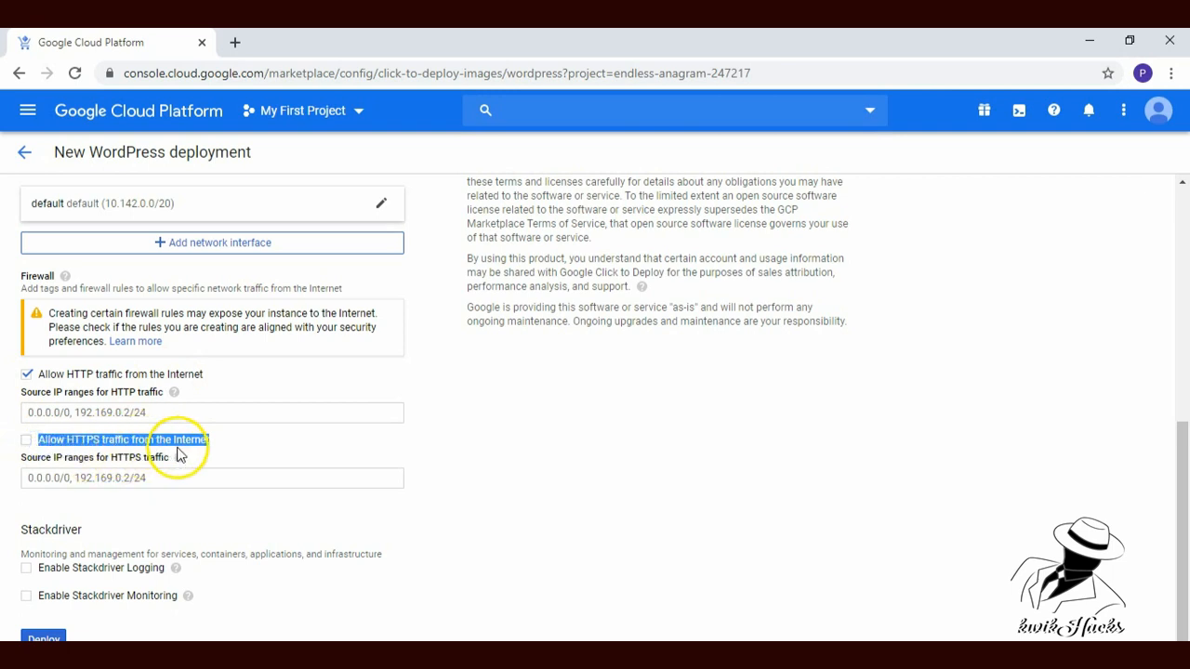
pyautogui.click(26, 441)
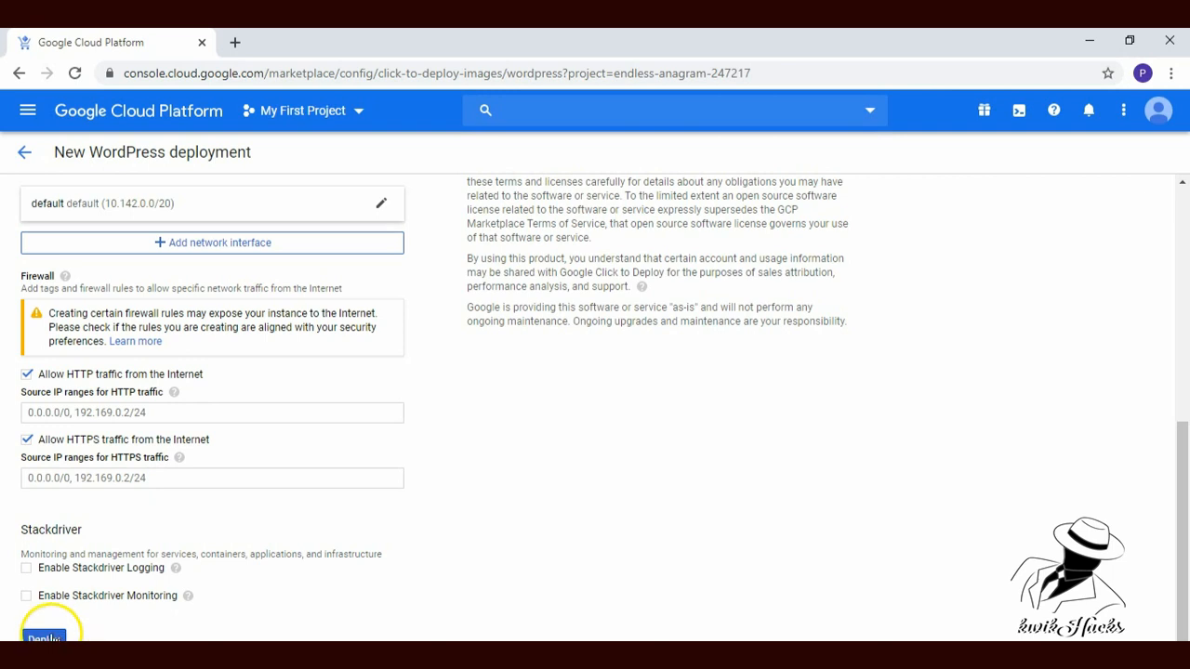
pyautogui.click(44, 636)
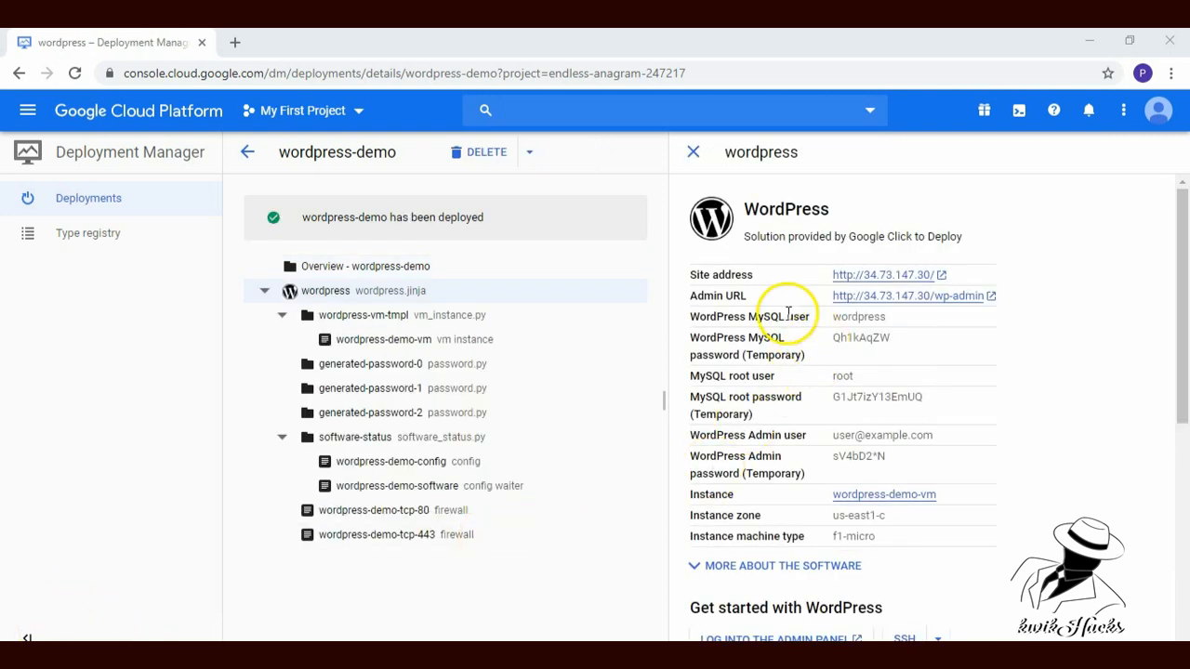
# Review the site address and the admin URL in the WordPress deployment details
pyautogui.click(735, 274)
pyautogui.doubleClick(734, 275)
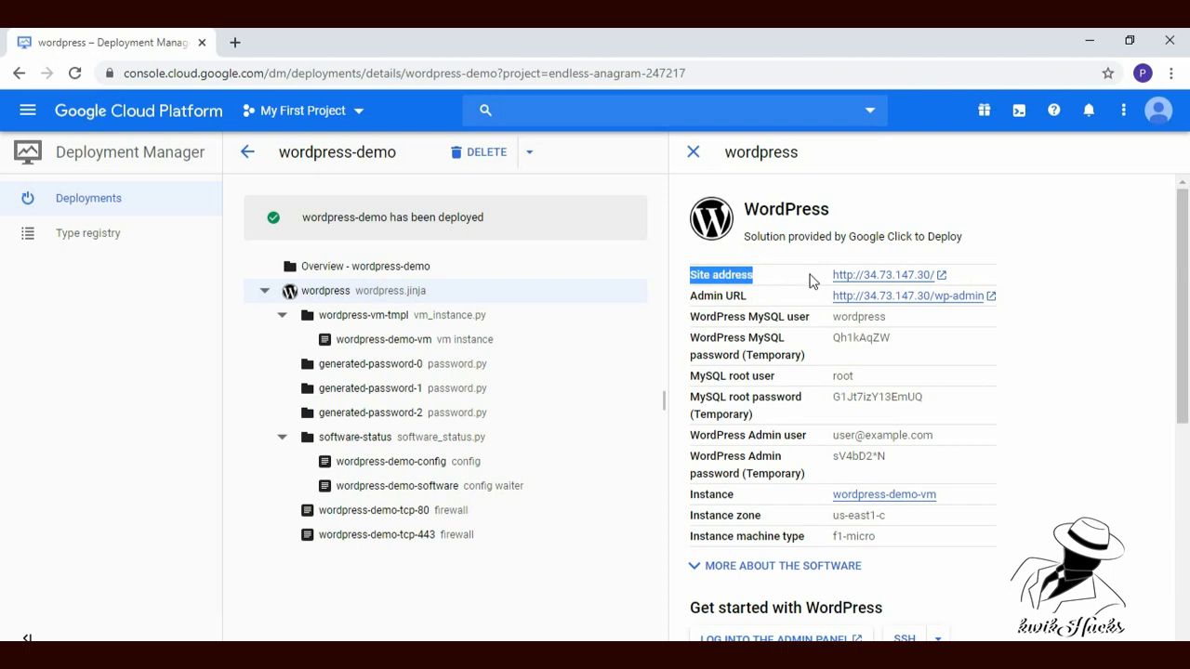
pyautogui.moveTo(812, 269); pyautogui.dragTo(967, 275)
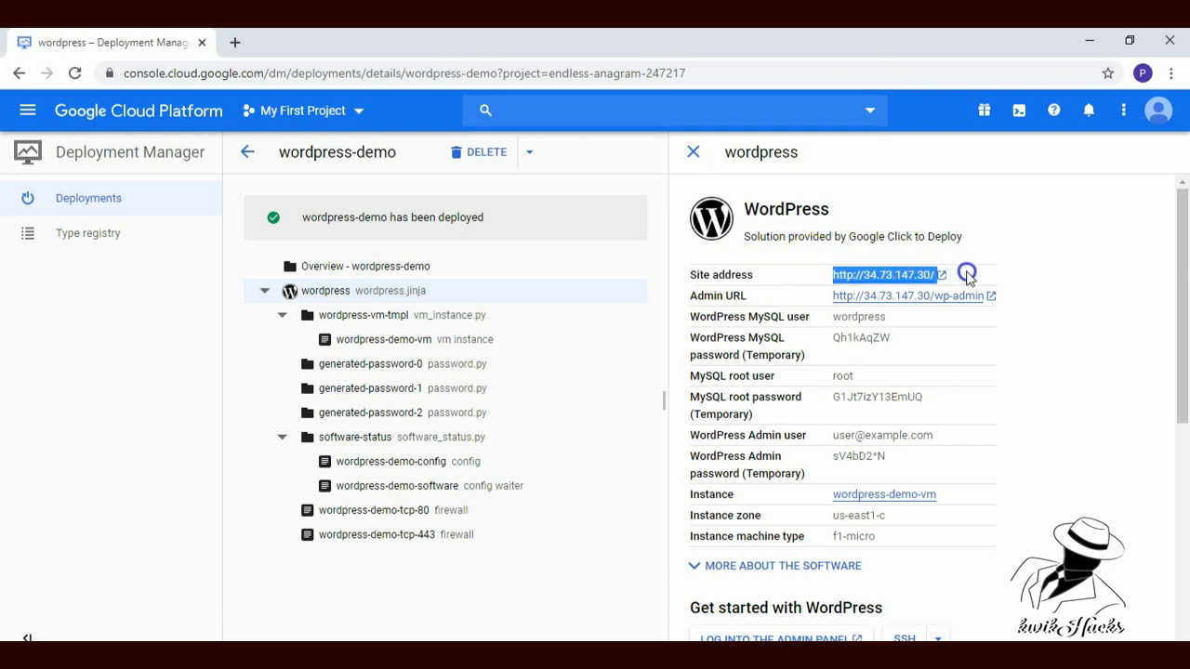
pyautogui.tripleClick(721, 296)
pyautogui.moveTo(809, 297); pyautogui.dragTo(993, 296)
pyautogui.moveTo(1012, 304); pyautogui.dragTo(985, 295)
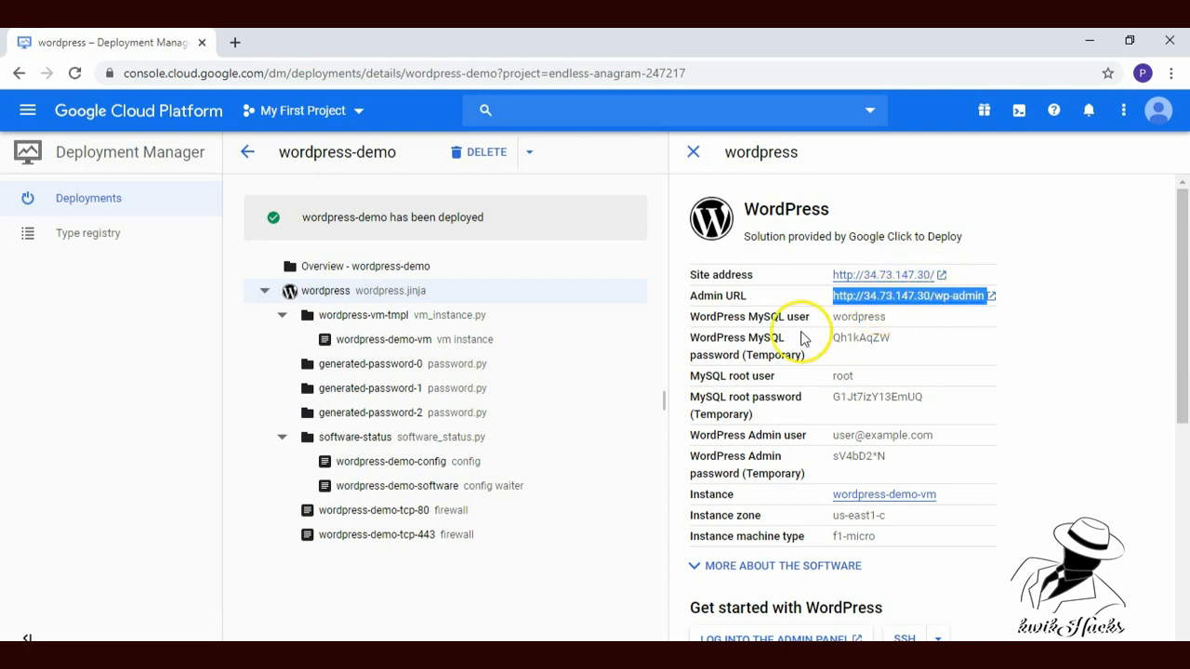
# Review the WordPress admin user and its temporary password in the deployment details
pyautogui.tripleClick(734, 436)
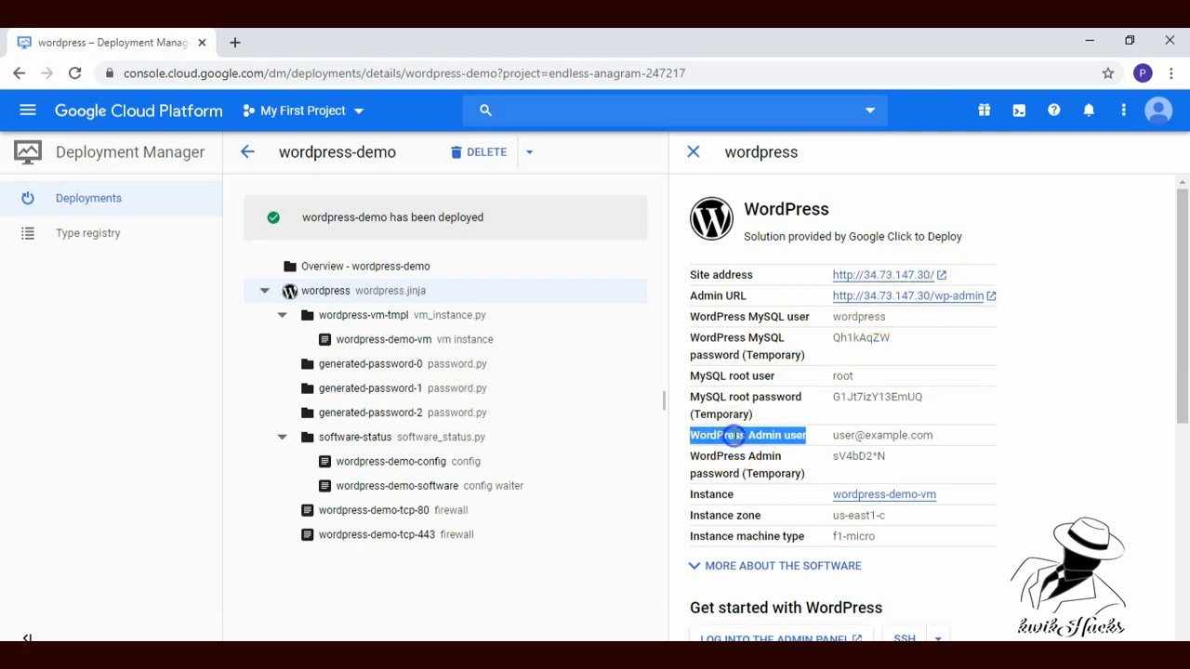
pyautogui.click(822, 437)
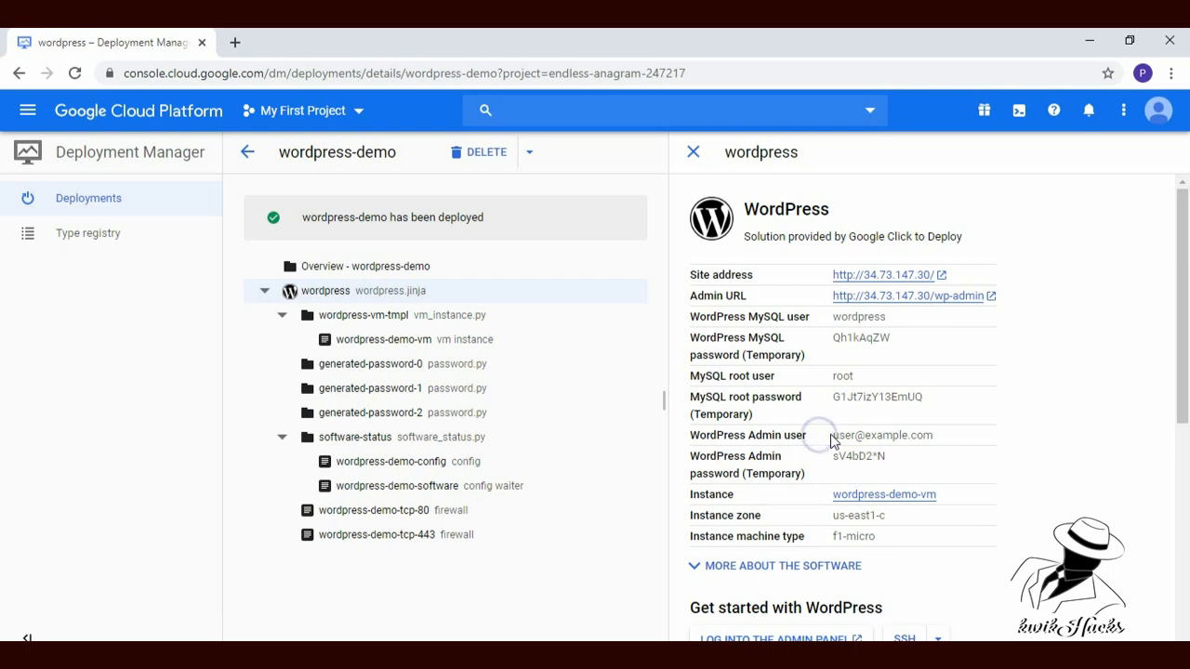
pyautogui.moveTo(832, 437); pyautogui.dragTo(895, 435)
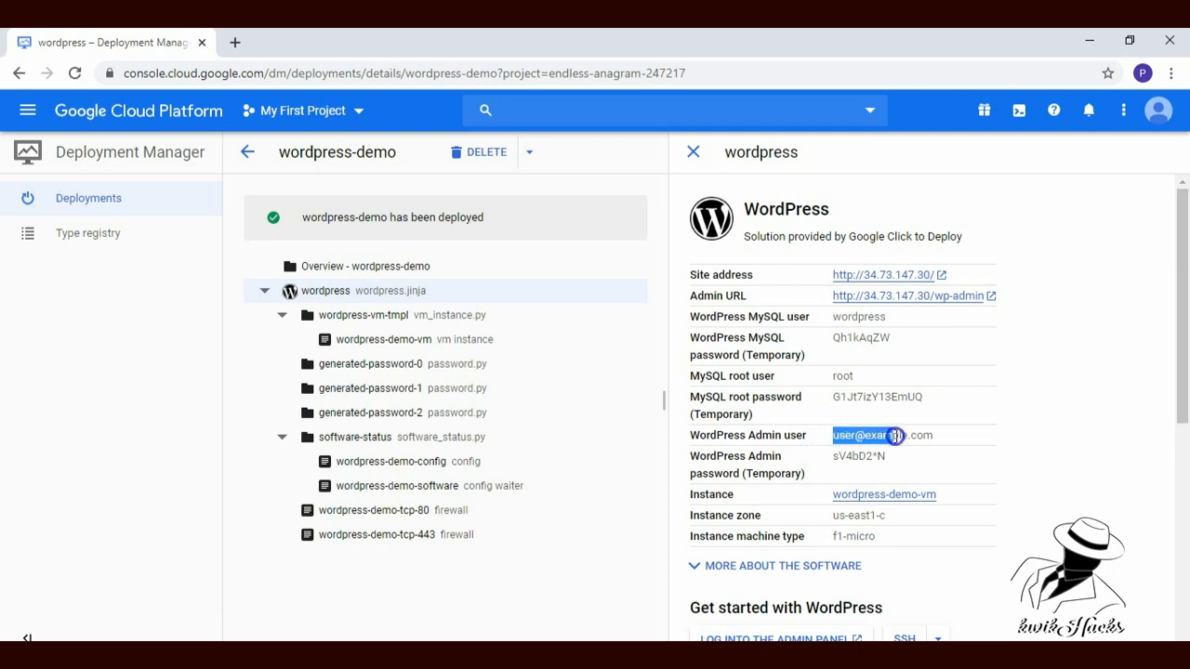
pyautogui.tripleClick(771, 455)
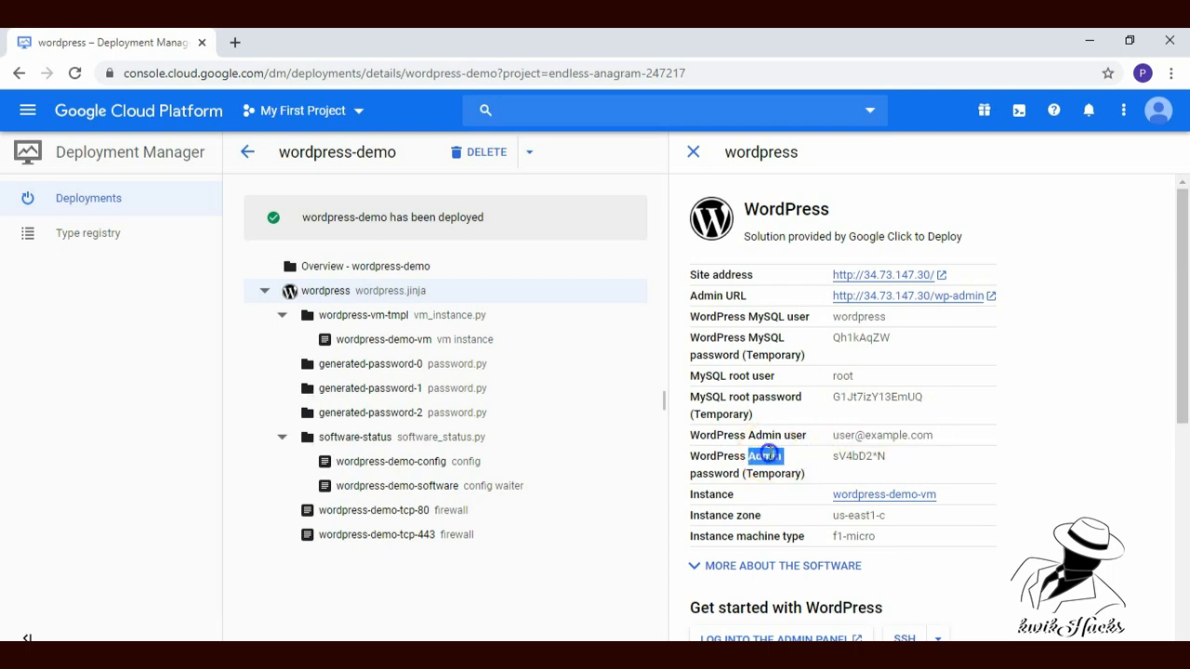
pyautogui.click(829, 465)
pyautogui.moveTo(832, 456); pyautogui.dragTo(866, 454)
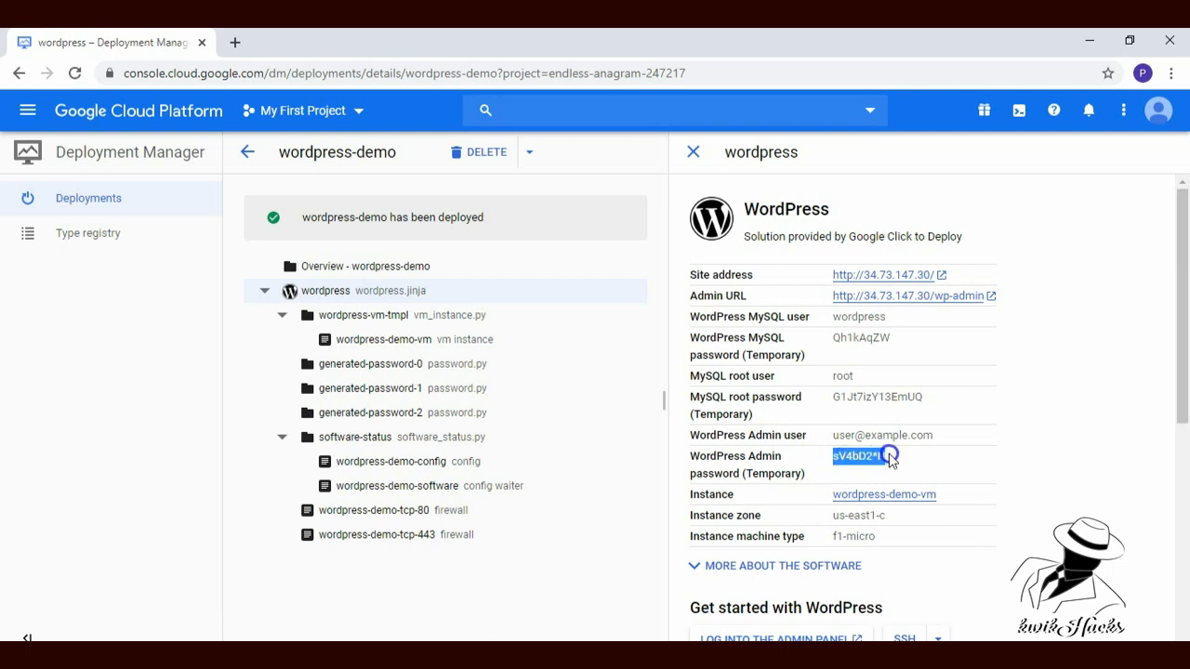
pyautogui.click(902, 462)
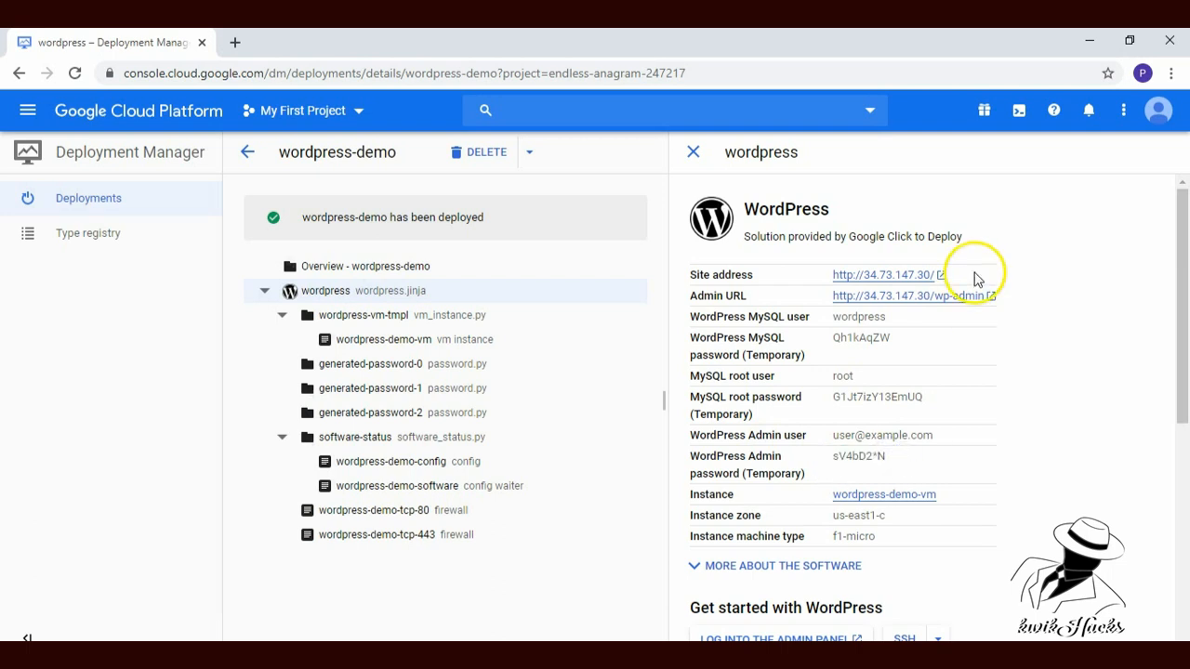
# Open the deployed site from its site address and continue past the redirect notice
pyautogui.click(943, 276)
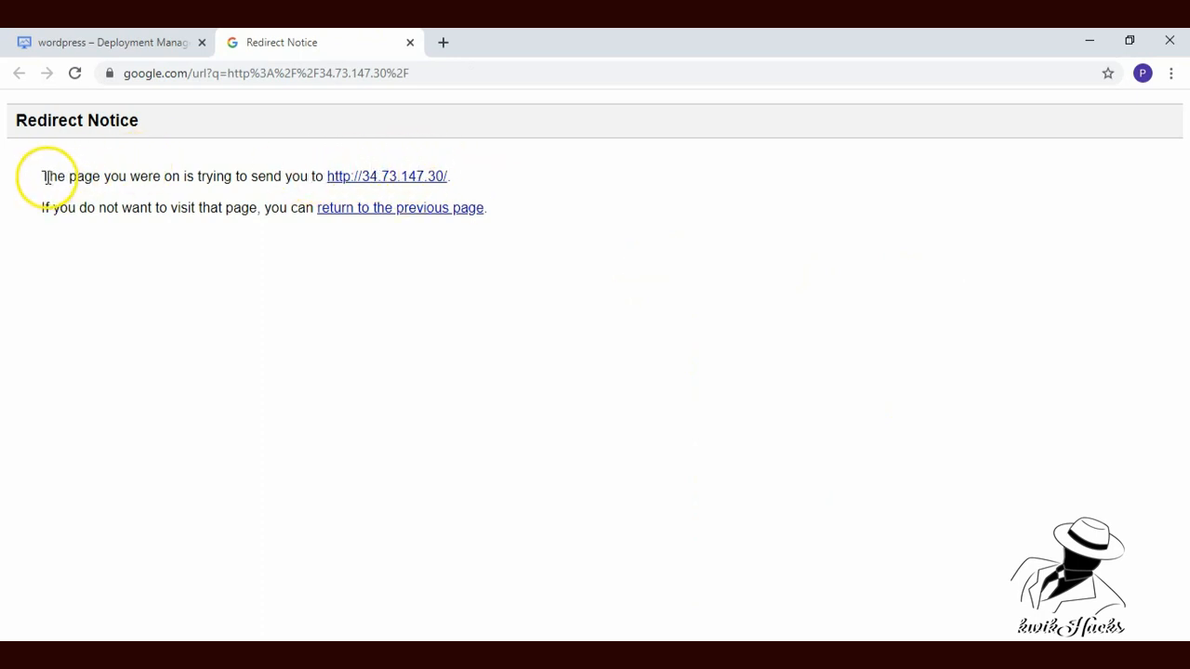
pyautogui.moveTo(43, 176); pyautogui.dragTo(287, 173)
pyautogui.click(281, 167)
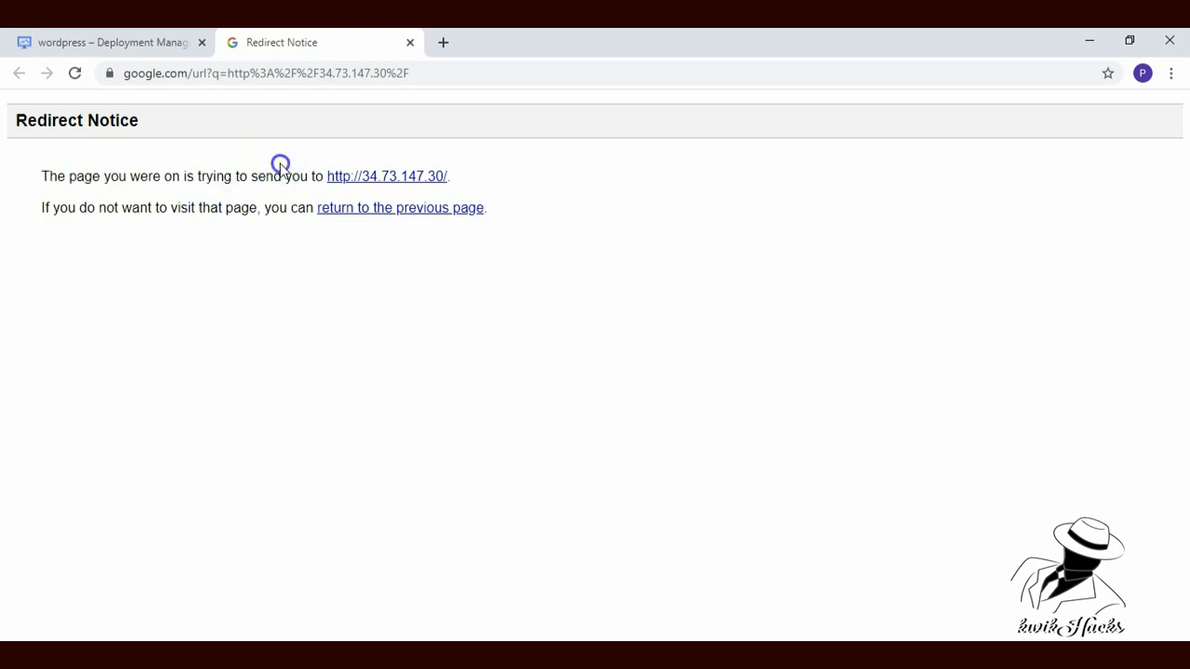
pyautogui.click(345, 179)
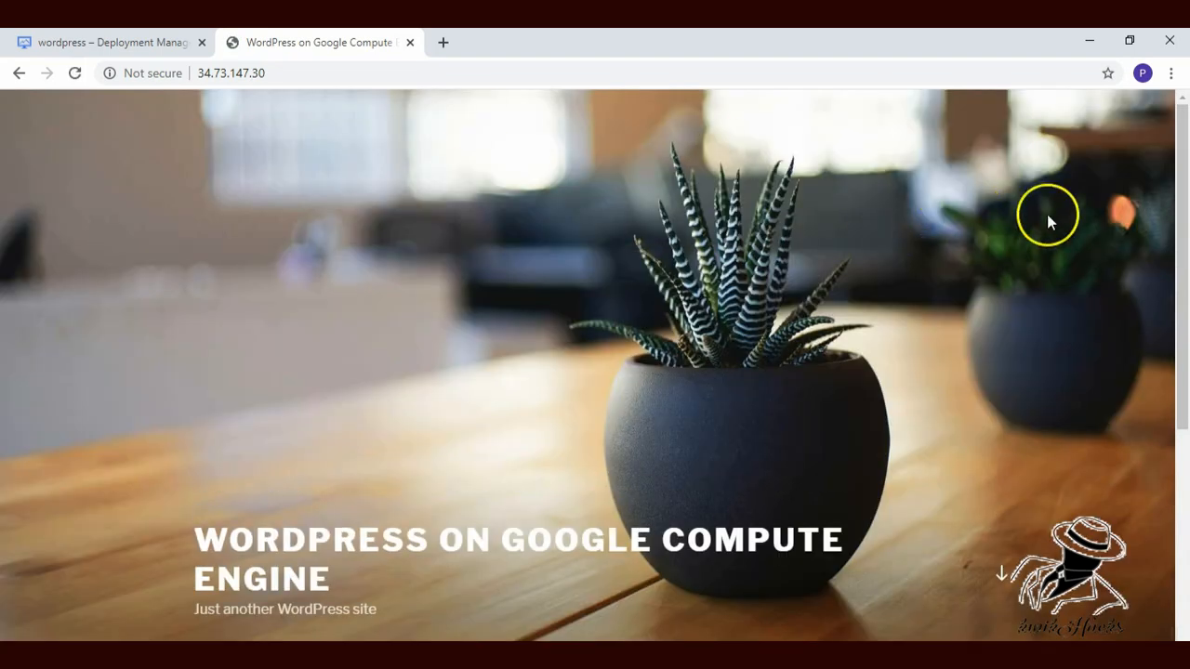
# Examine the WordPress home page, including the site title, the first post's text and the footer
pyautogui.moveTo(1185, 267); pyautogui.dragTo(1186, 510)
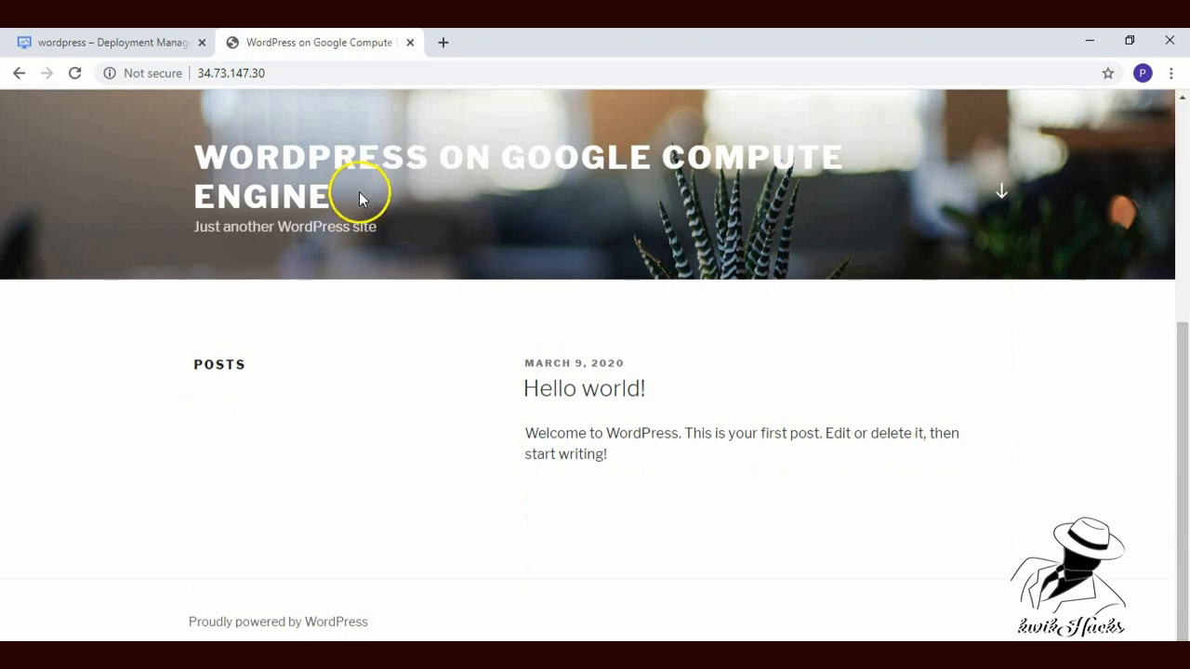
pyautogui.click(279, 163)
pyautogui.tripleClick(279, 163)
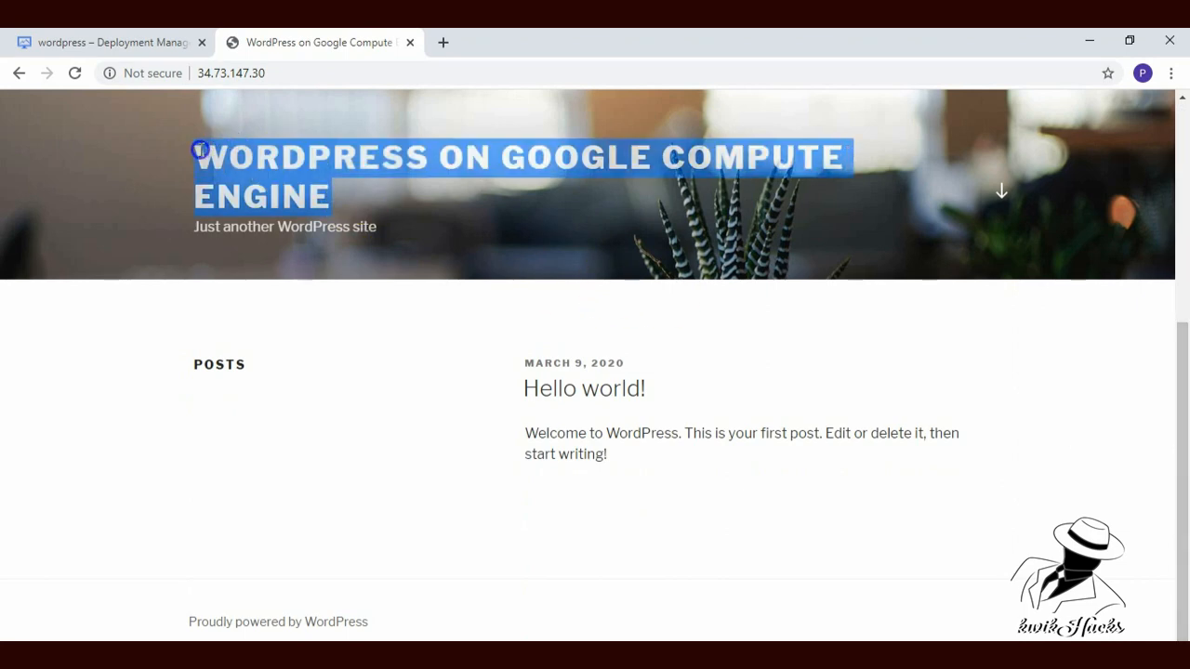
pyautogui.click(338, 487)
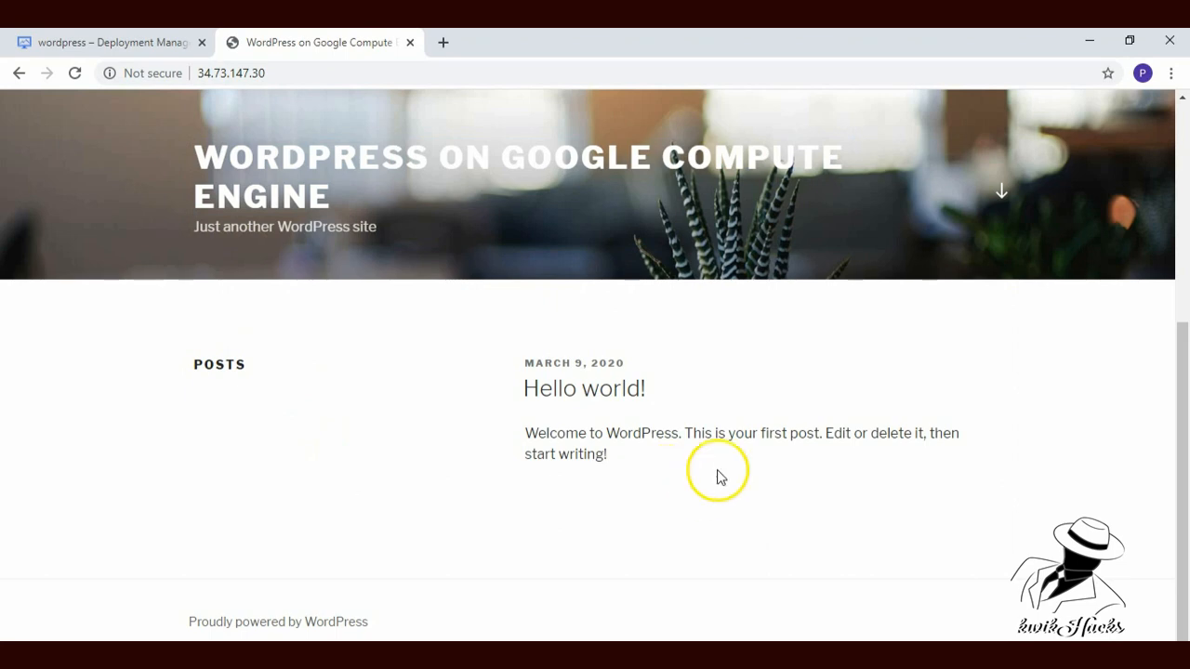
pyautogui.tripleClick(617, 428)
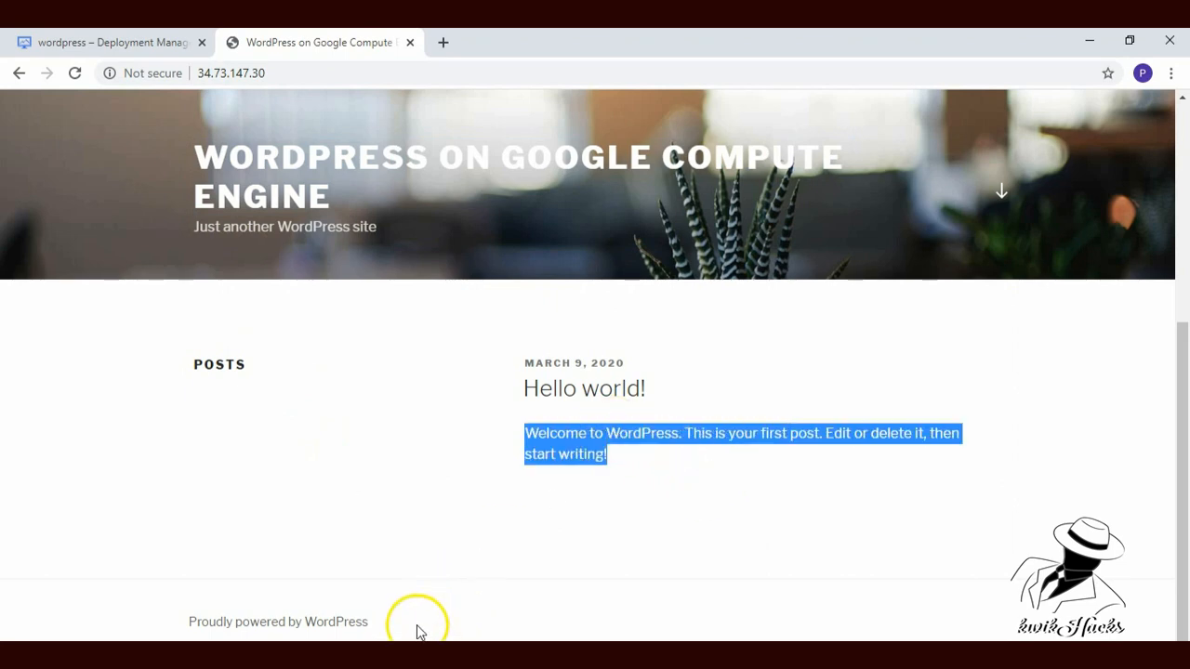
pyautogui.doubleClick(328, 623)
pyautogui.moveTo(324, 624); pyautogui.dragTo(214, 621)
pyautogui.click(384, 613)
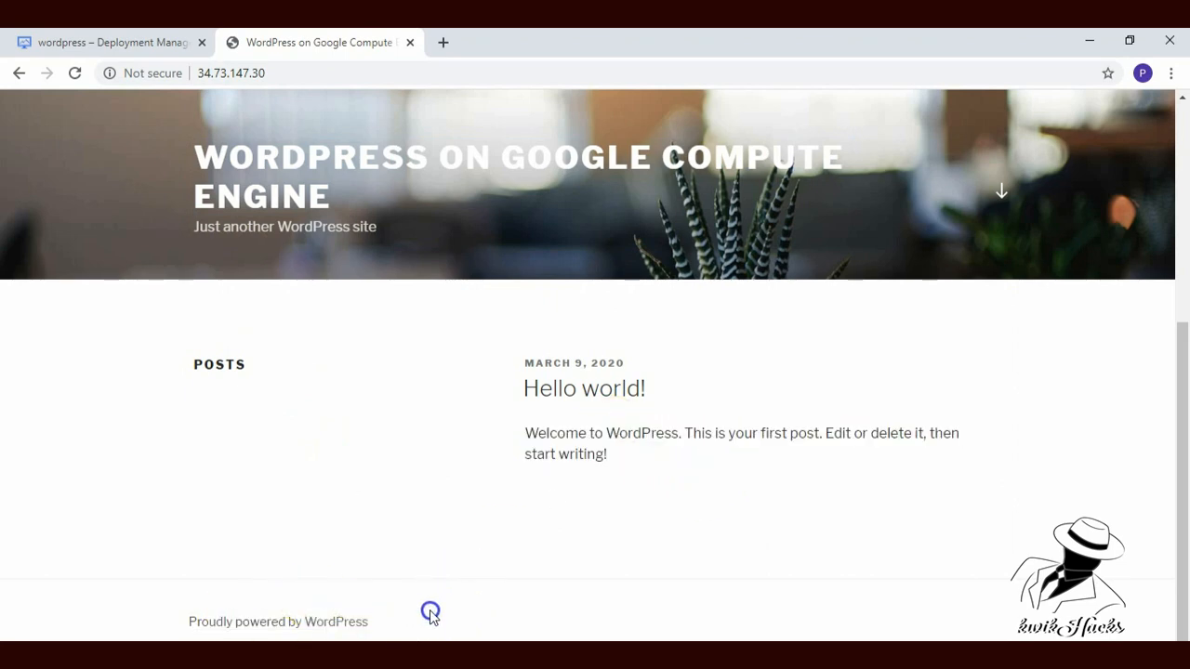
pyautogui.moveTo(1174, 412); pyautogui.dragTo(1178, 222)
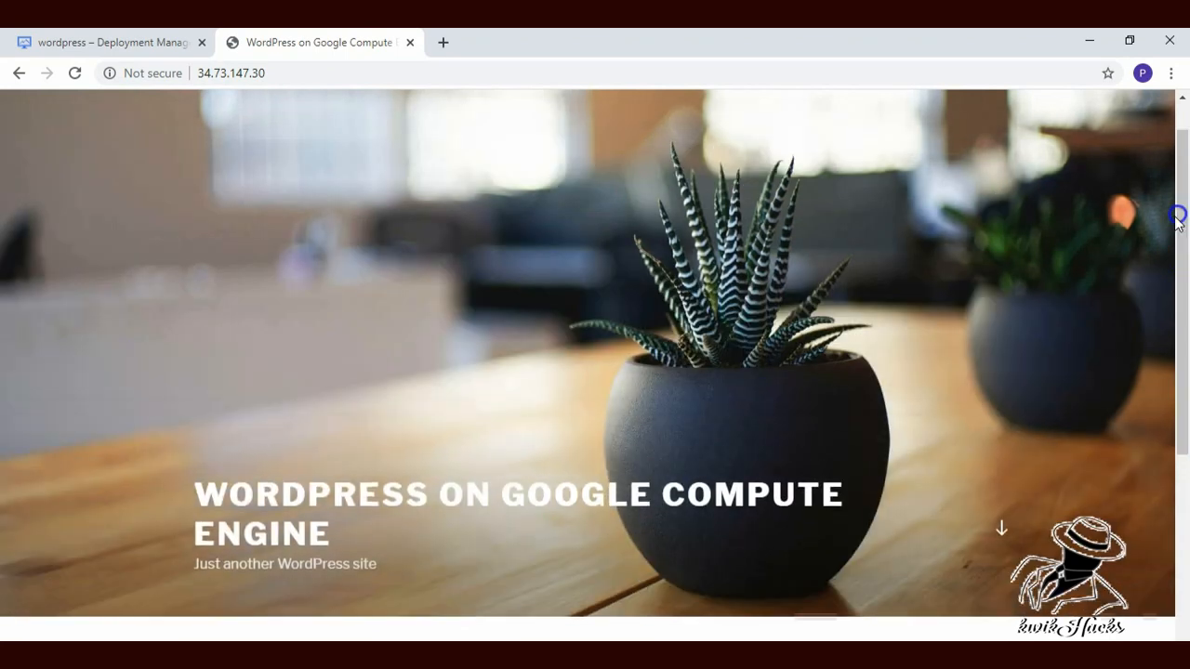
# Close the site's home page and open the WordPress login page from the admin URL, continuing past the redirect notice
pyautogui.click(410, 42)
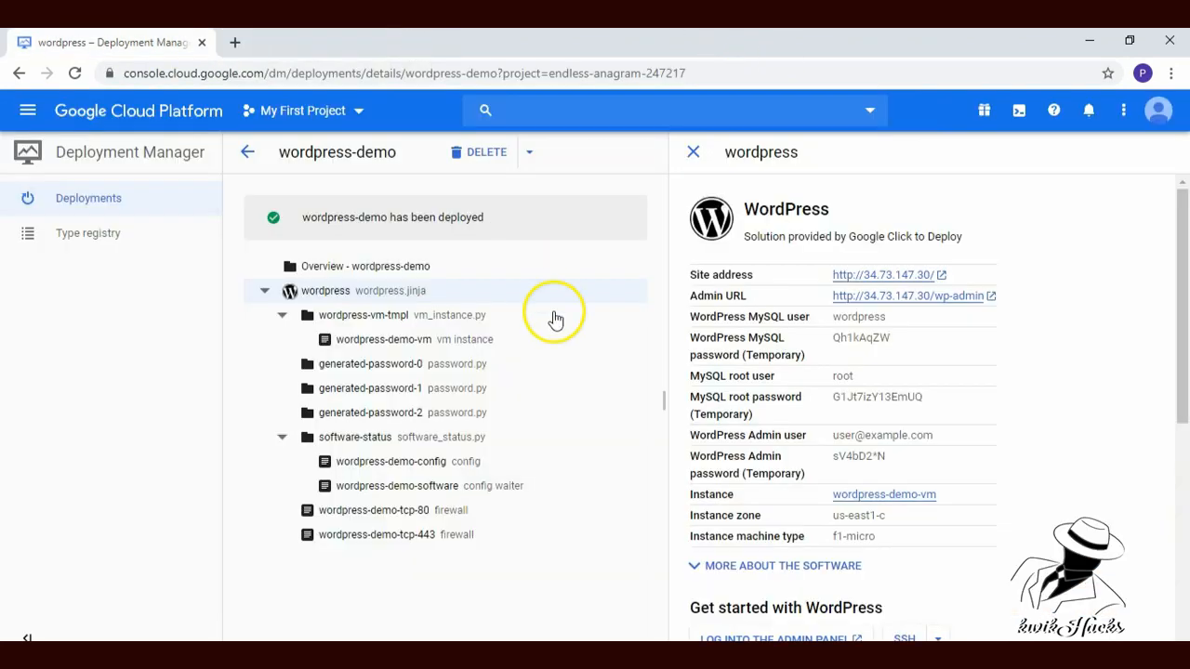
pyautogui.click(993, 296)
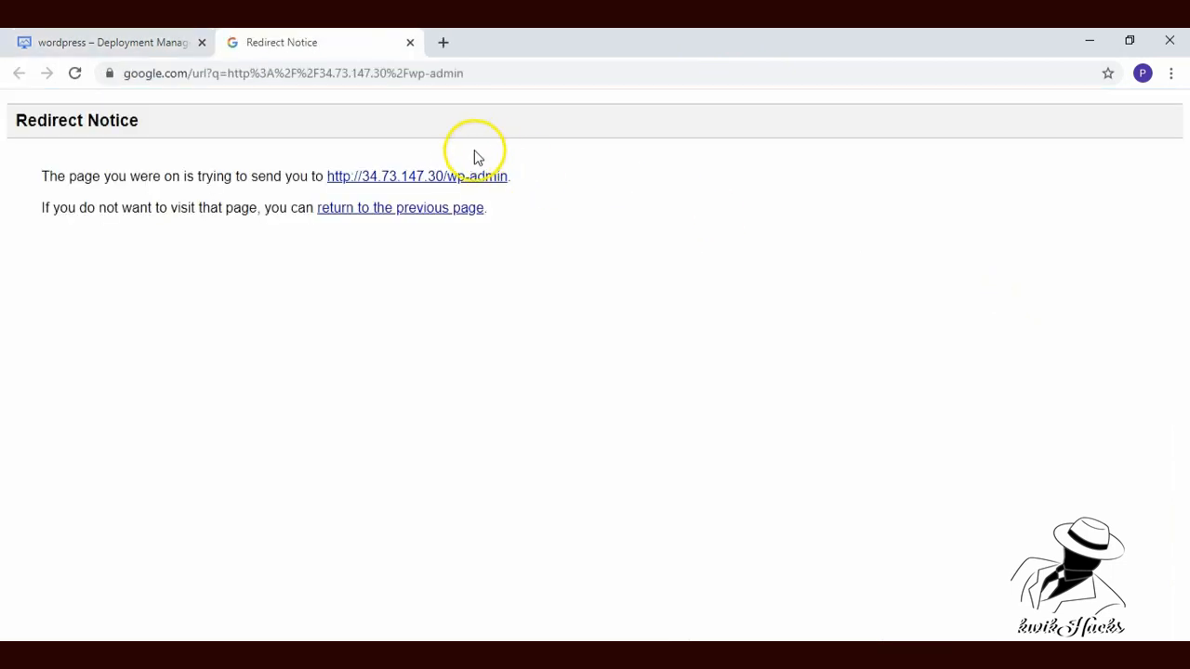
pyautogui.click(447, 178)
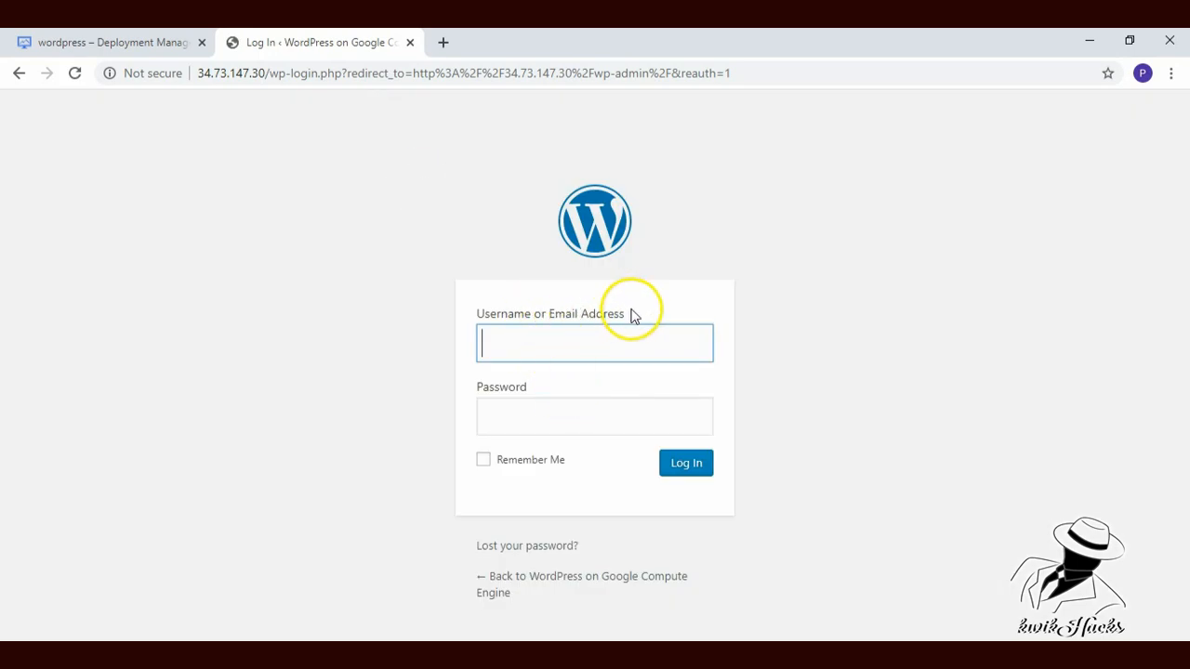
pyautogui.moveTo(632, 316); pyautogui.dragTo(474, 313)
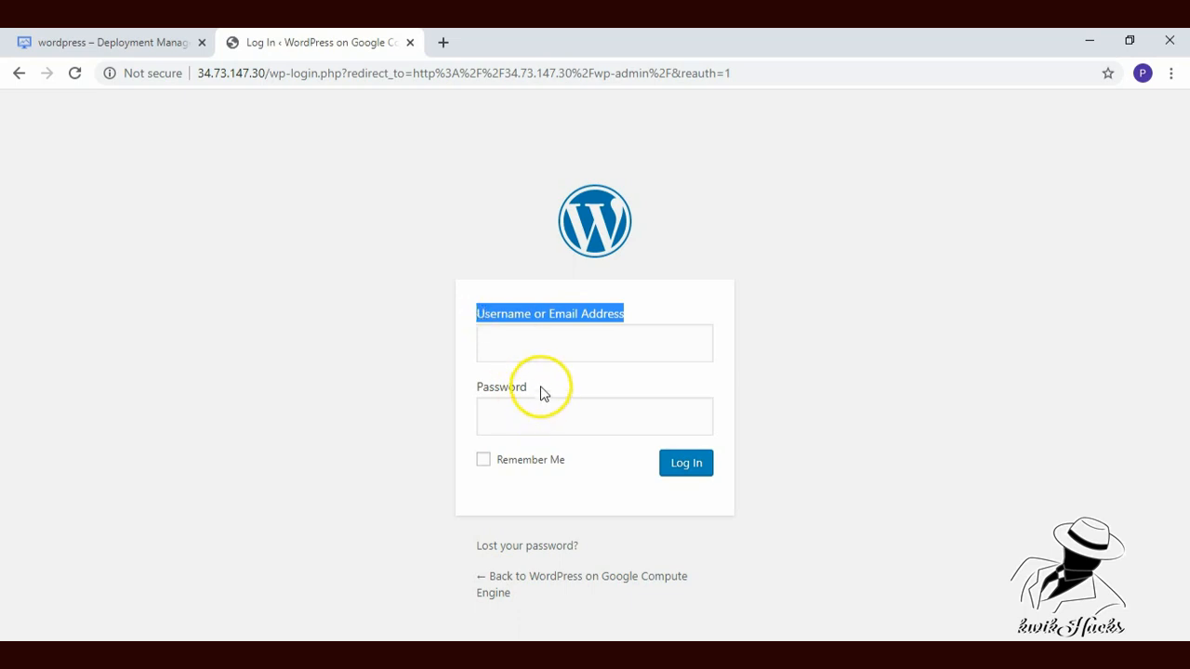
pyautogui.moveTo(544, 394); pyautogui.dragTo(468, 394)
pyautogui.click(434, 391)
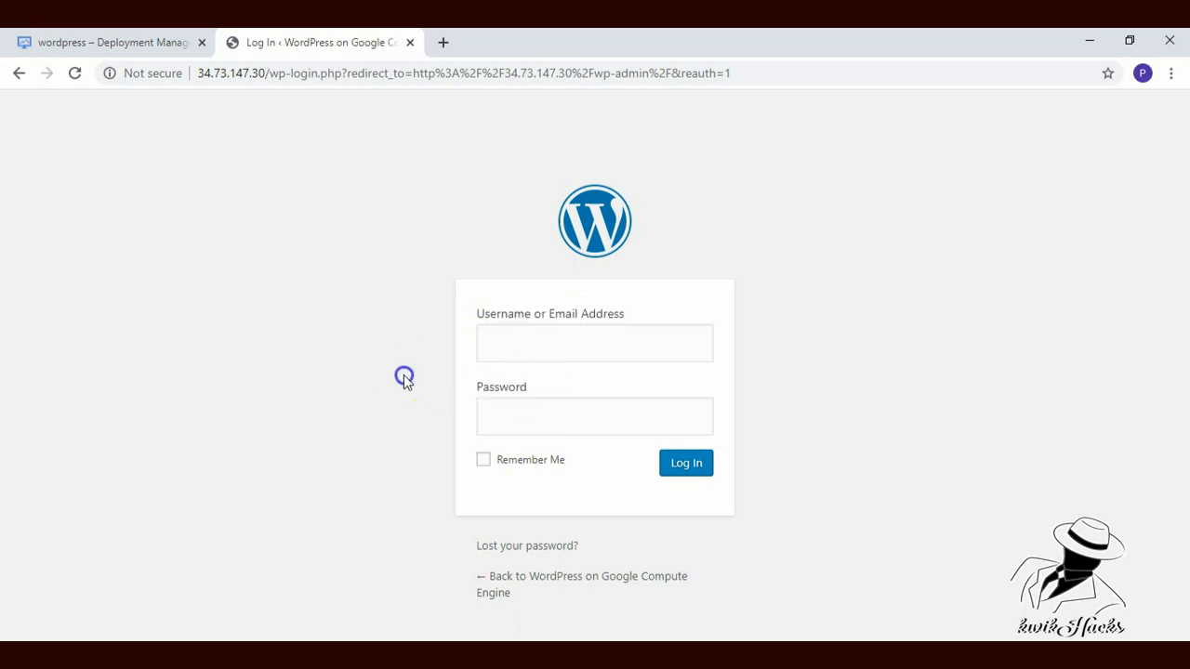
# Return to the deployment details and copy the WordPress admin user's e-mail address
pyautogui.click(148, 43)
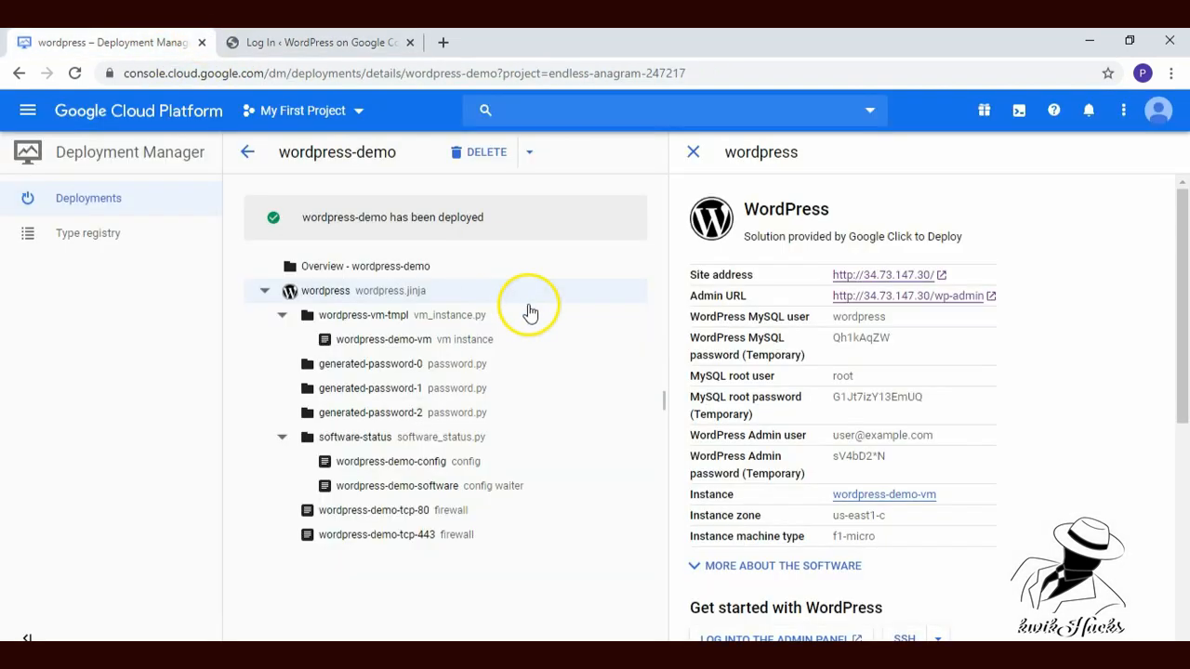
pyautogui.doubleClick(763, 435)
pyautogui.click(762, 435)
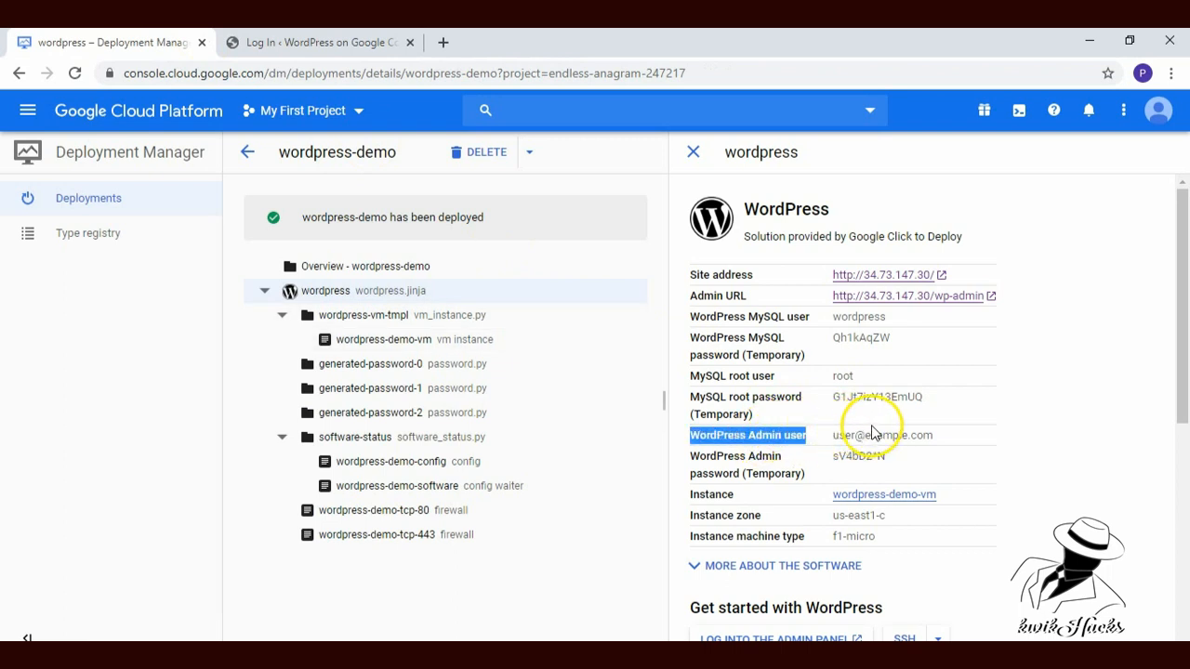
pyautogui.moveTo(799, 436); pyautogui.dragTo(909, 433)
pyautogui.click(828, 445)
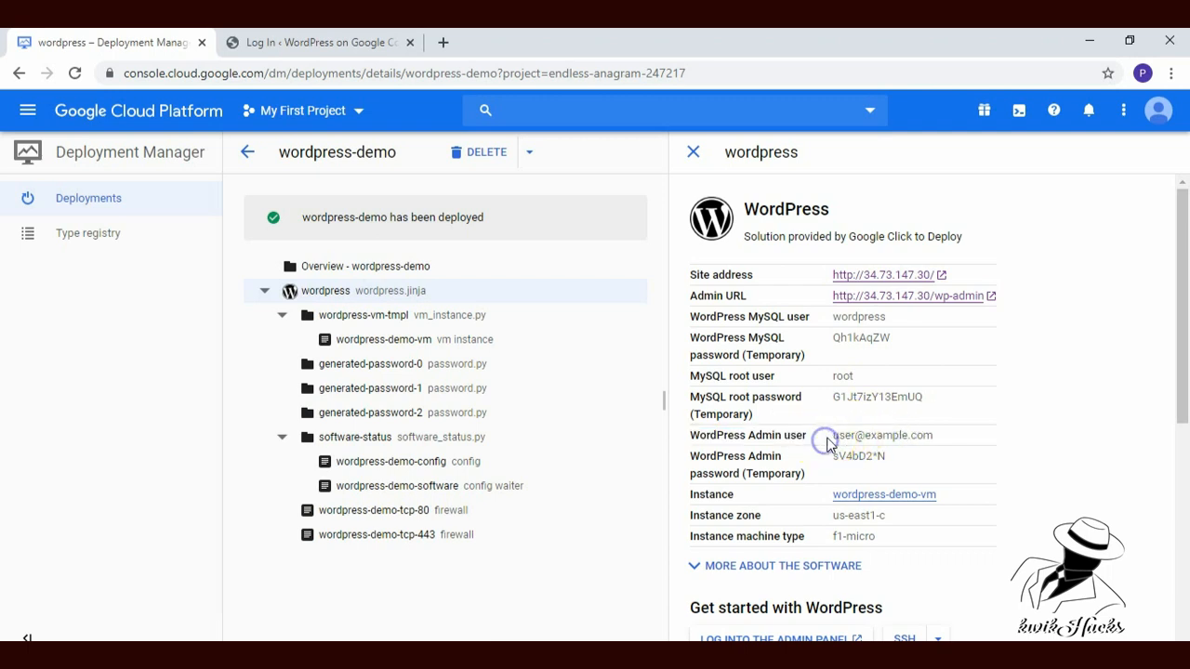
pyautogui.moveTo(828, 437)
pyautogui.mouseDown()
pyautogui.moveTo(969, 422)
pyautogui.moveTo(833, 437)
pyautogui.mouseUp()
pyautogui.click(955, 435)
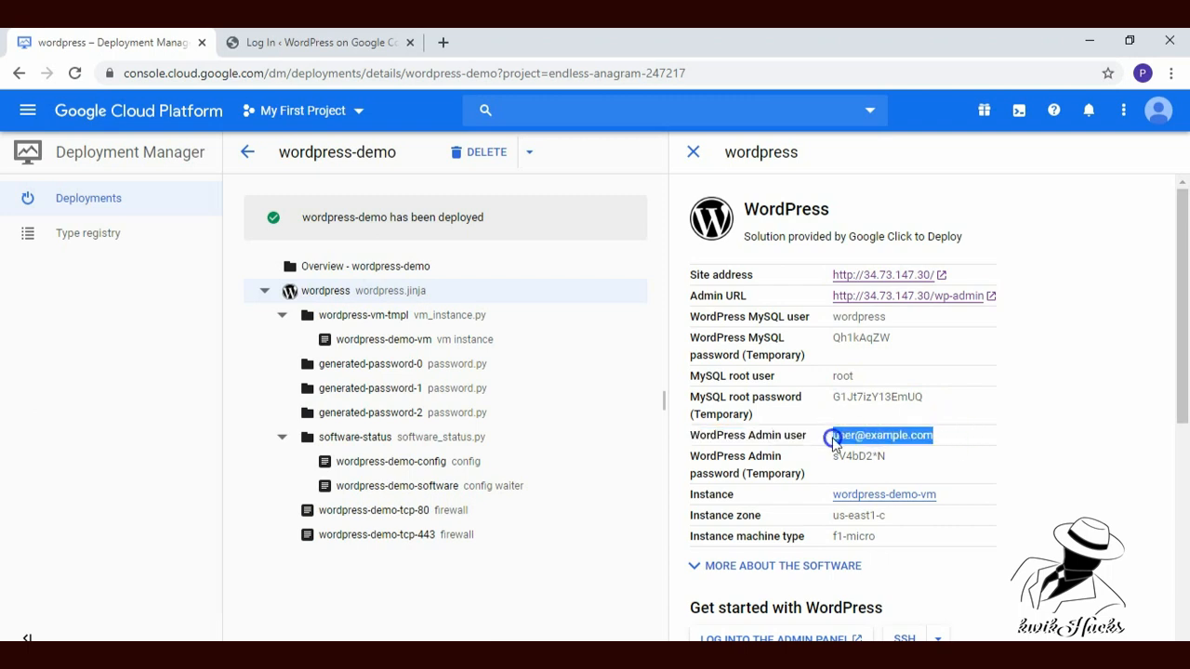
pyautogui.rightClick(848, 441)
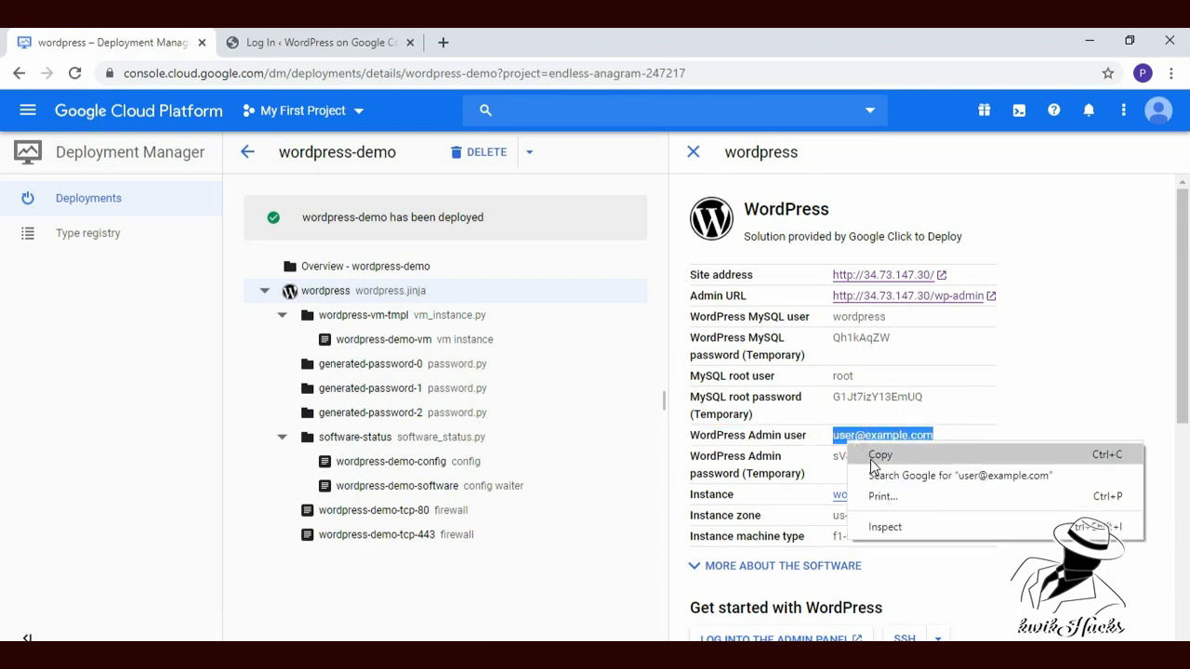
pyautogui.click(870, 459)
# Paste the copied admin e-mail address as the username on the WordPress login page
pyautogui.click(391, 44)
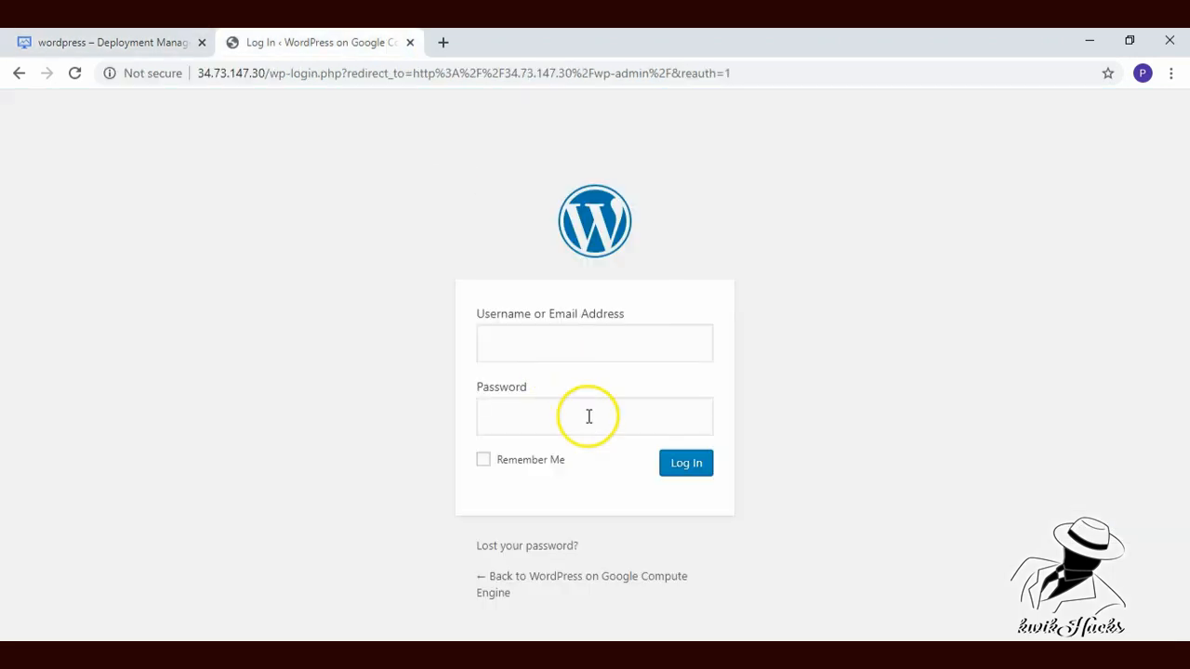
pyautogui.click(556, 349)
pyautogui.rightClick(556, 350)
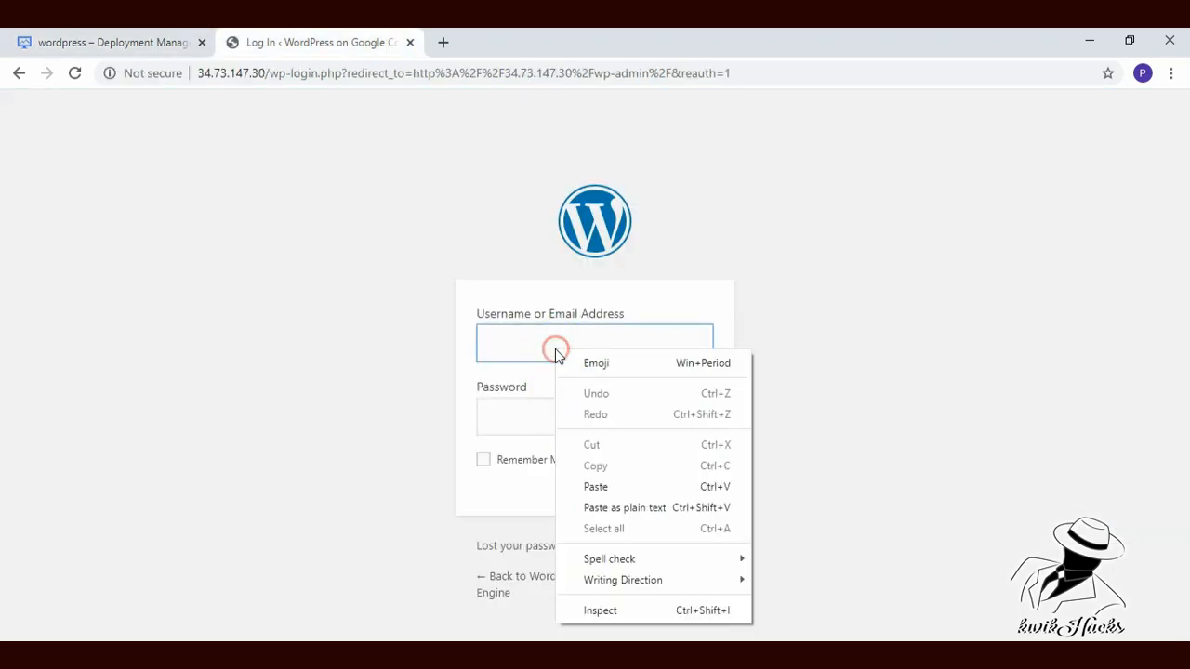
pyautogui.click(595, 487)
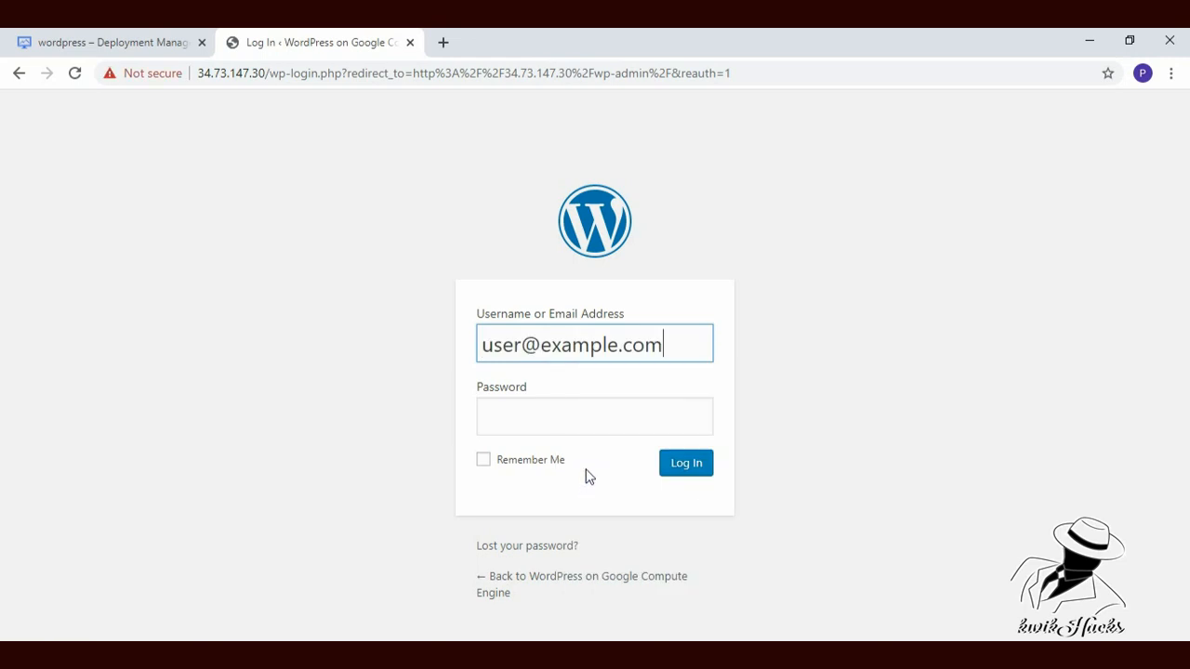
# Copy the temporary WordPress admin password from the wordpress-demo deployment details
pyautogui.click(577, 415)
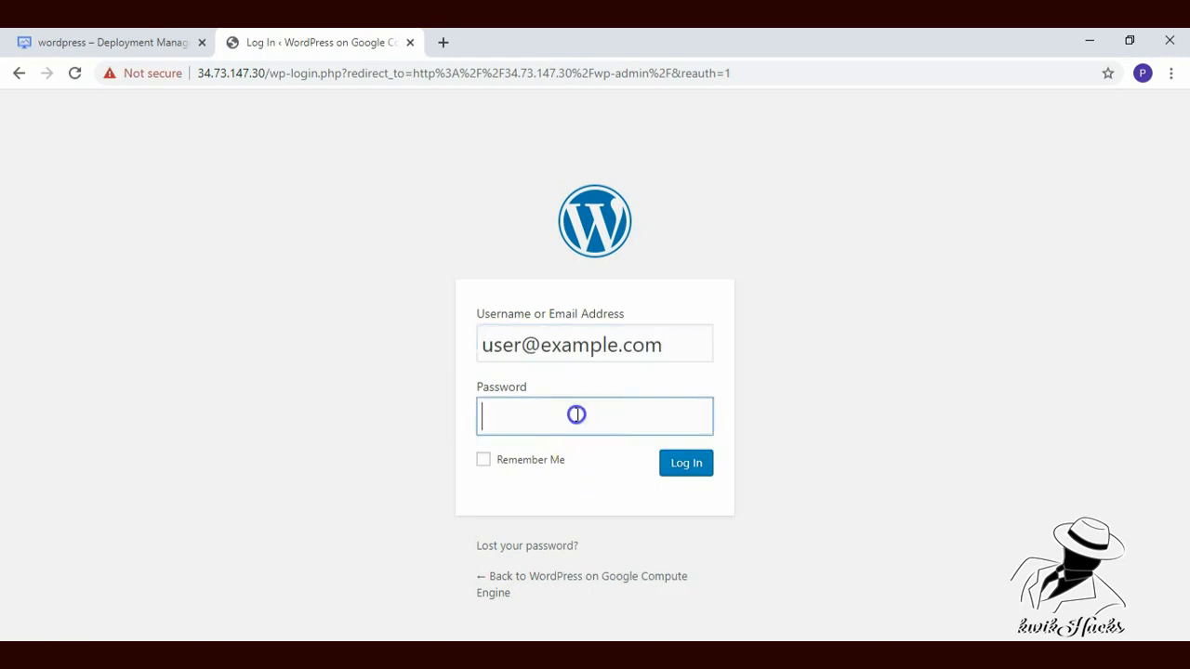
pyautogui.click(112, 42)
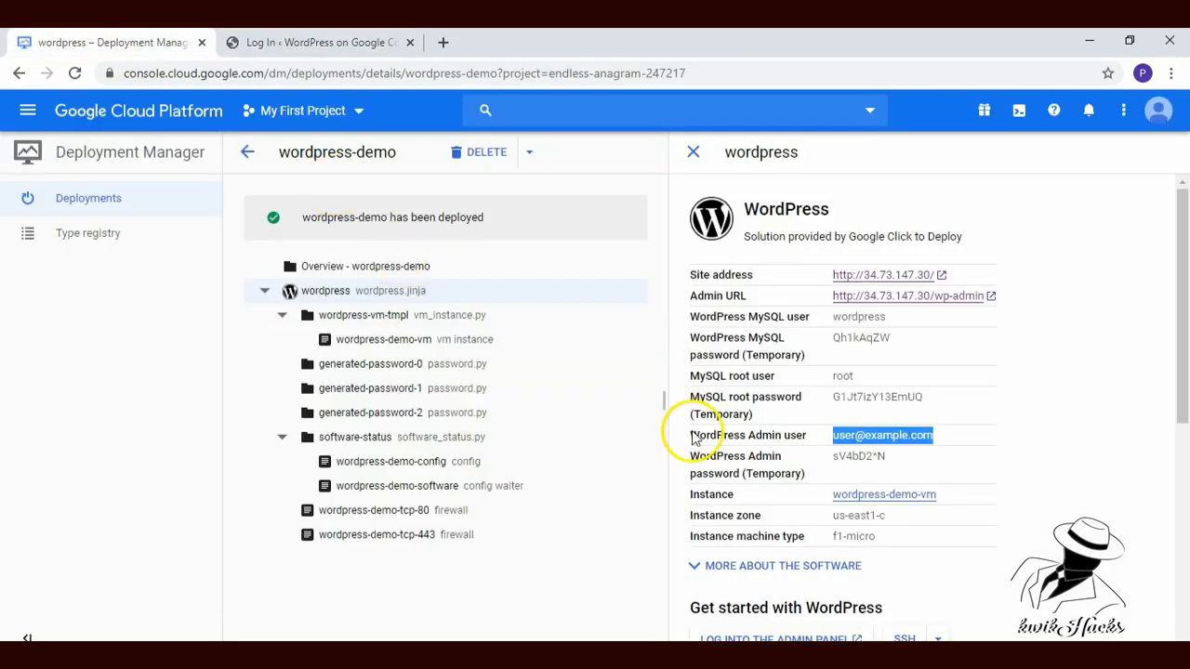
pyautogui.moveTo(834, 455); pyautogui.dragTo(867, 454)
pyautogui.rightClick(868, 454)
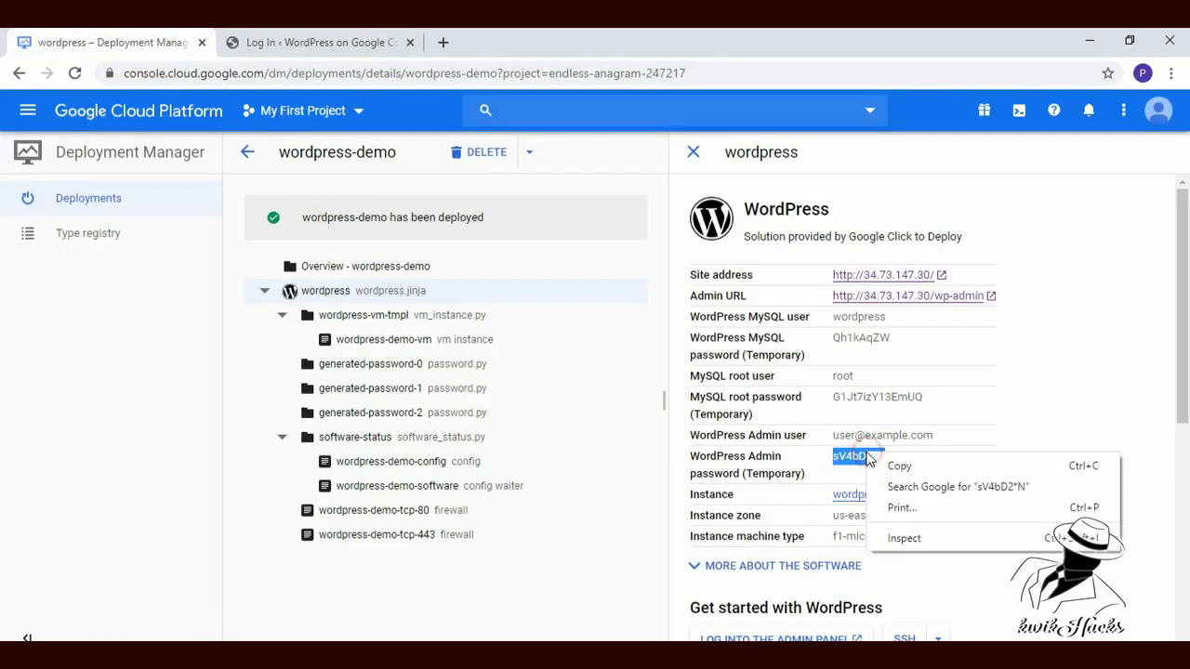
pyautogui.click(895, 467)
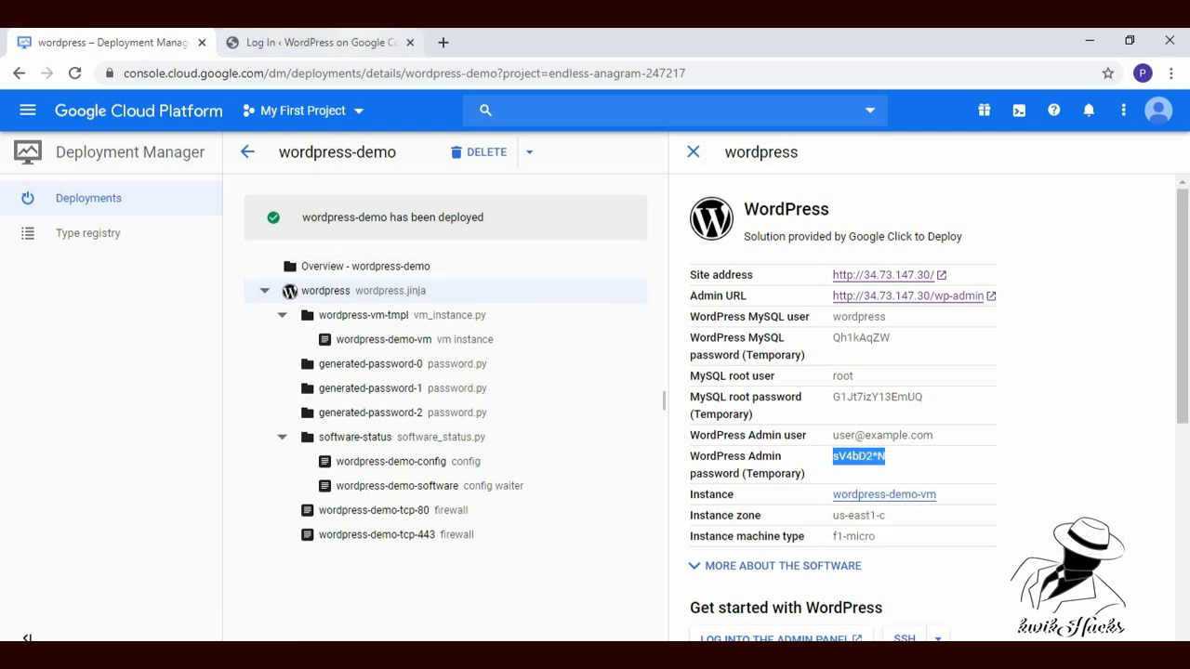
# Paste the copied admin password into the WordPress login page's password field and log in to the admin dashboard
pyautogui.click(312, 43)
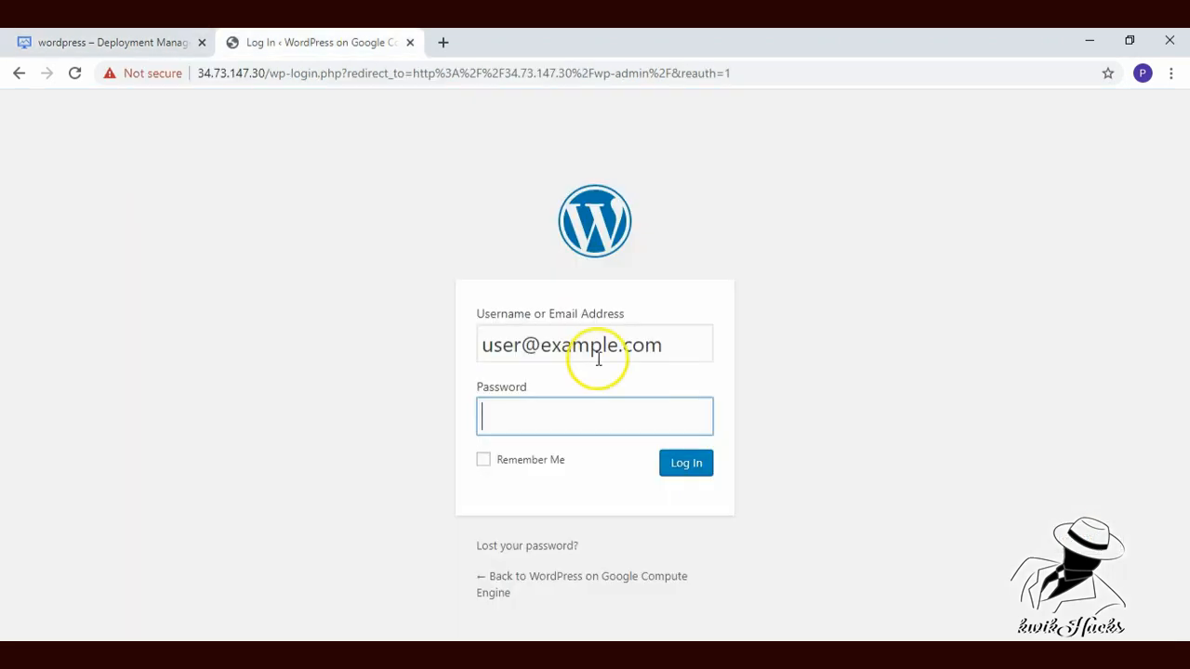
pyautogui.rightClick(581, 409)
pyautogui.click(636, 271)
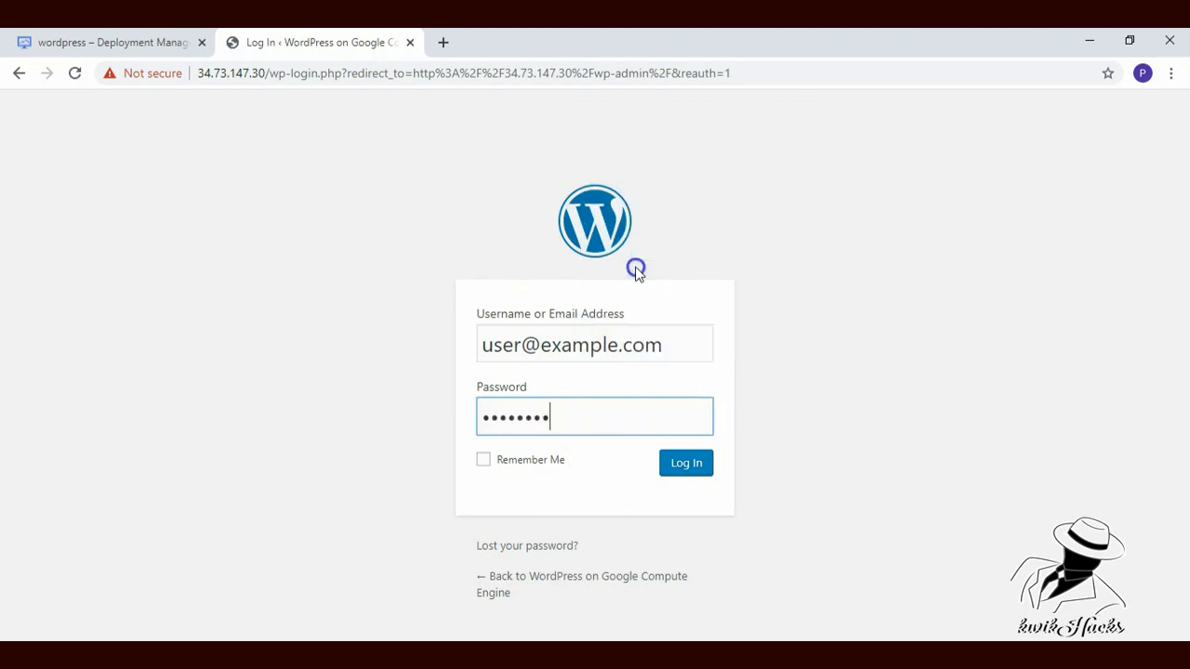
pyautogui.click(685, 465)
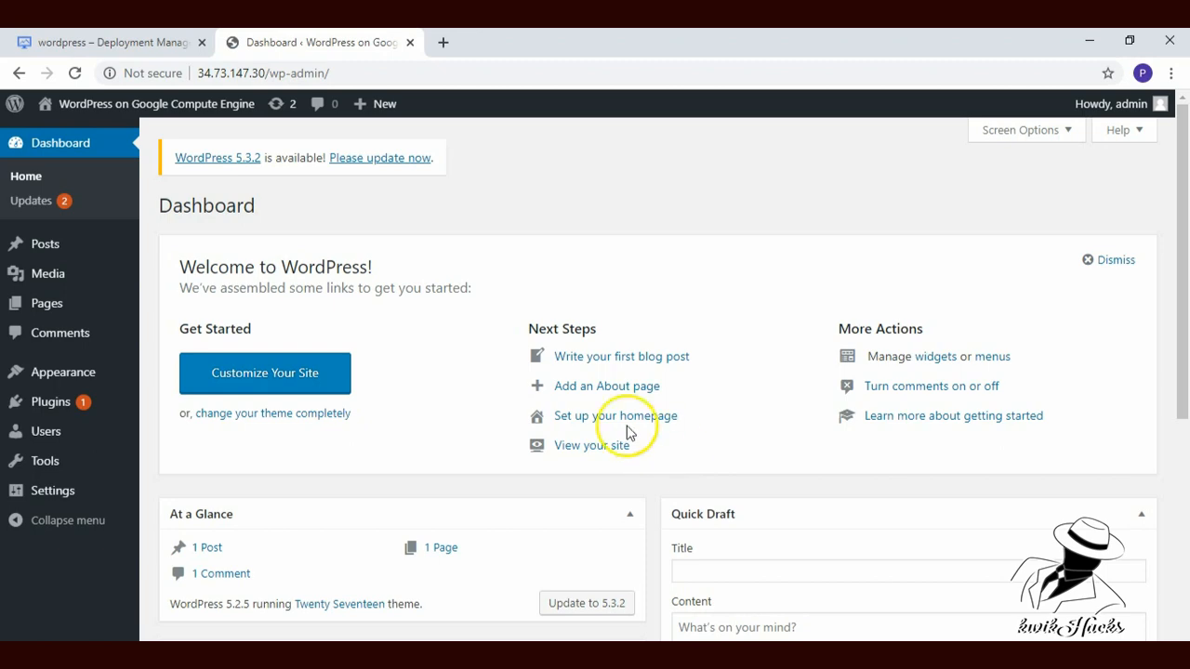
pyautogui.click(130, 43)
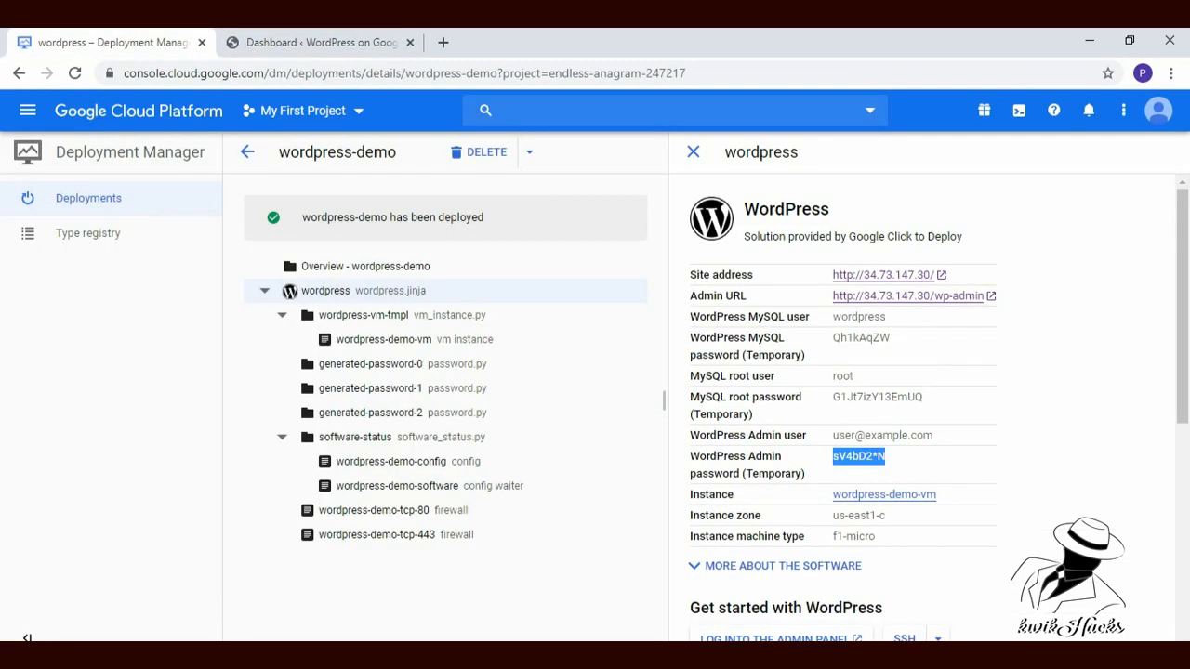
pyautogui.click(307, 42)
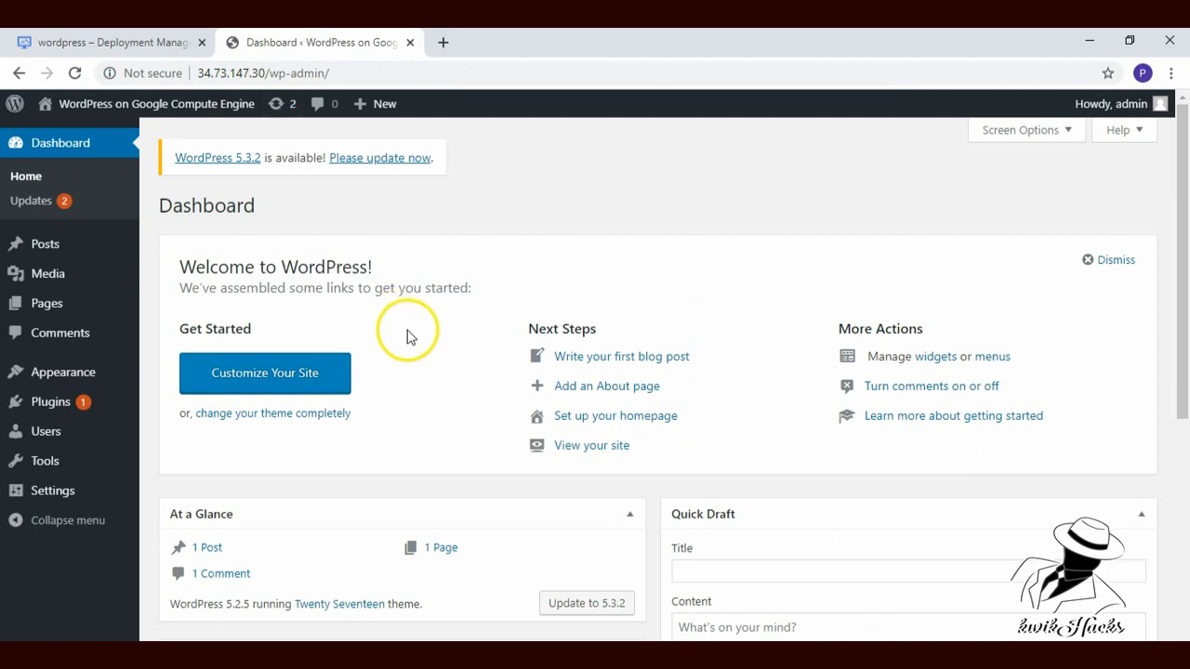